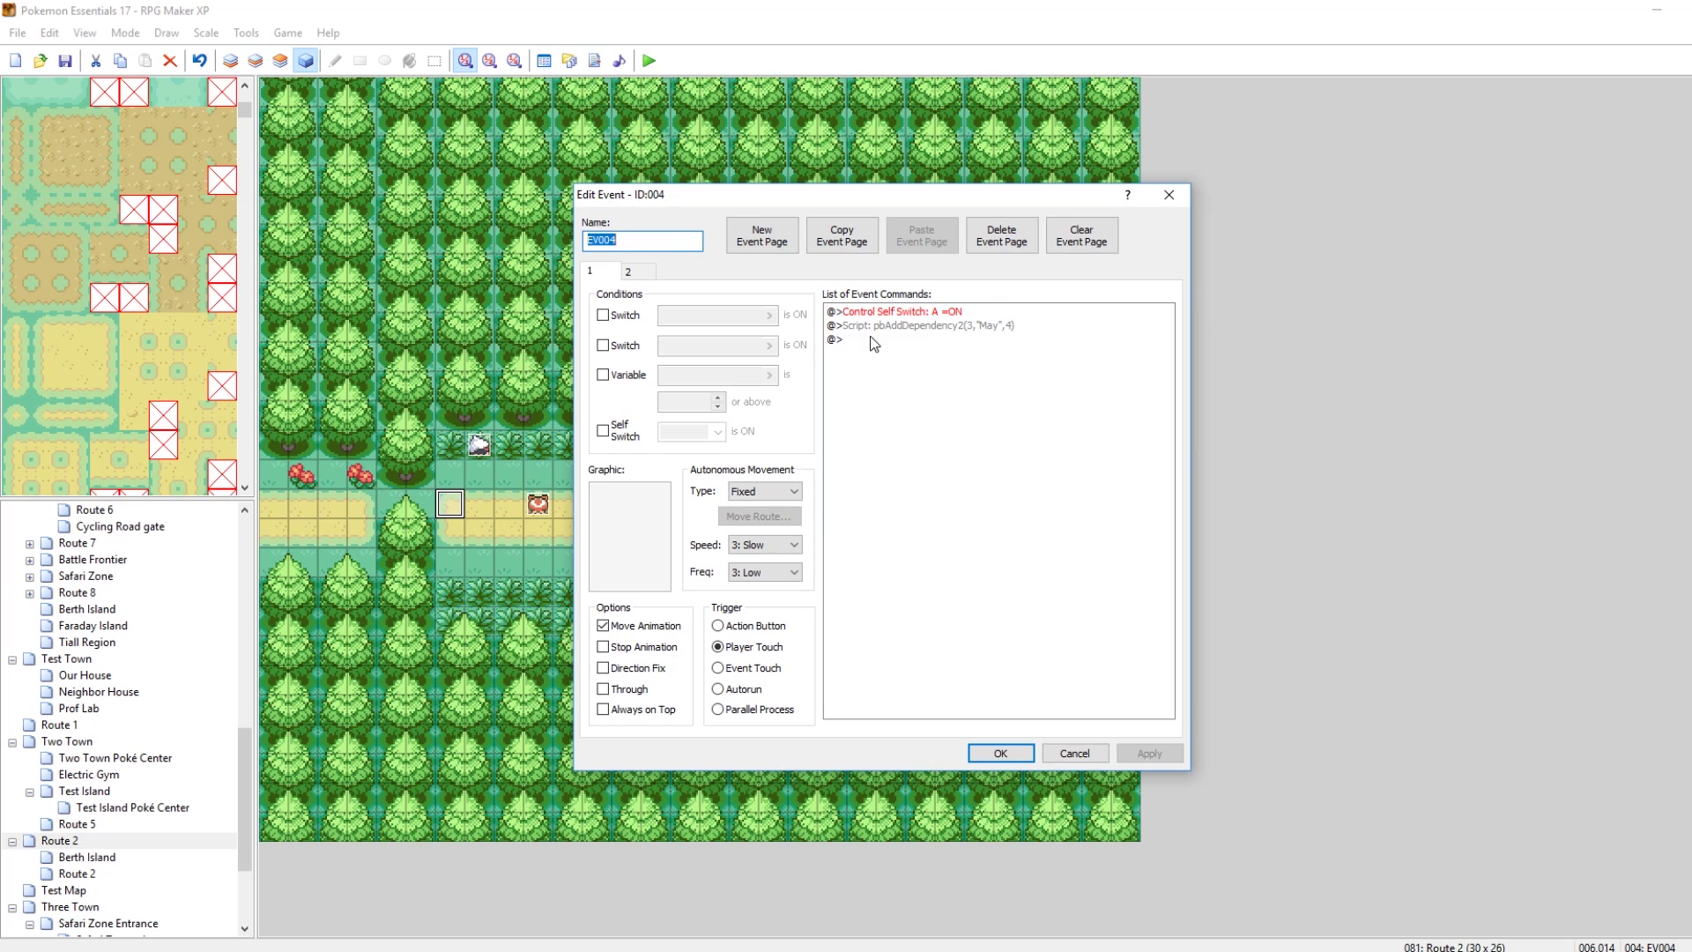
# Step: Paste the pbRegisterPartner script command at the end of event EV004's command list and change both Brendan references to May
pyautogui.click(881, 342)
pyautogui.rightClick(907, 340)
pyautogui.click(947, 372)
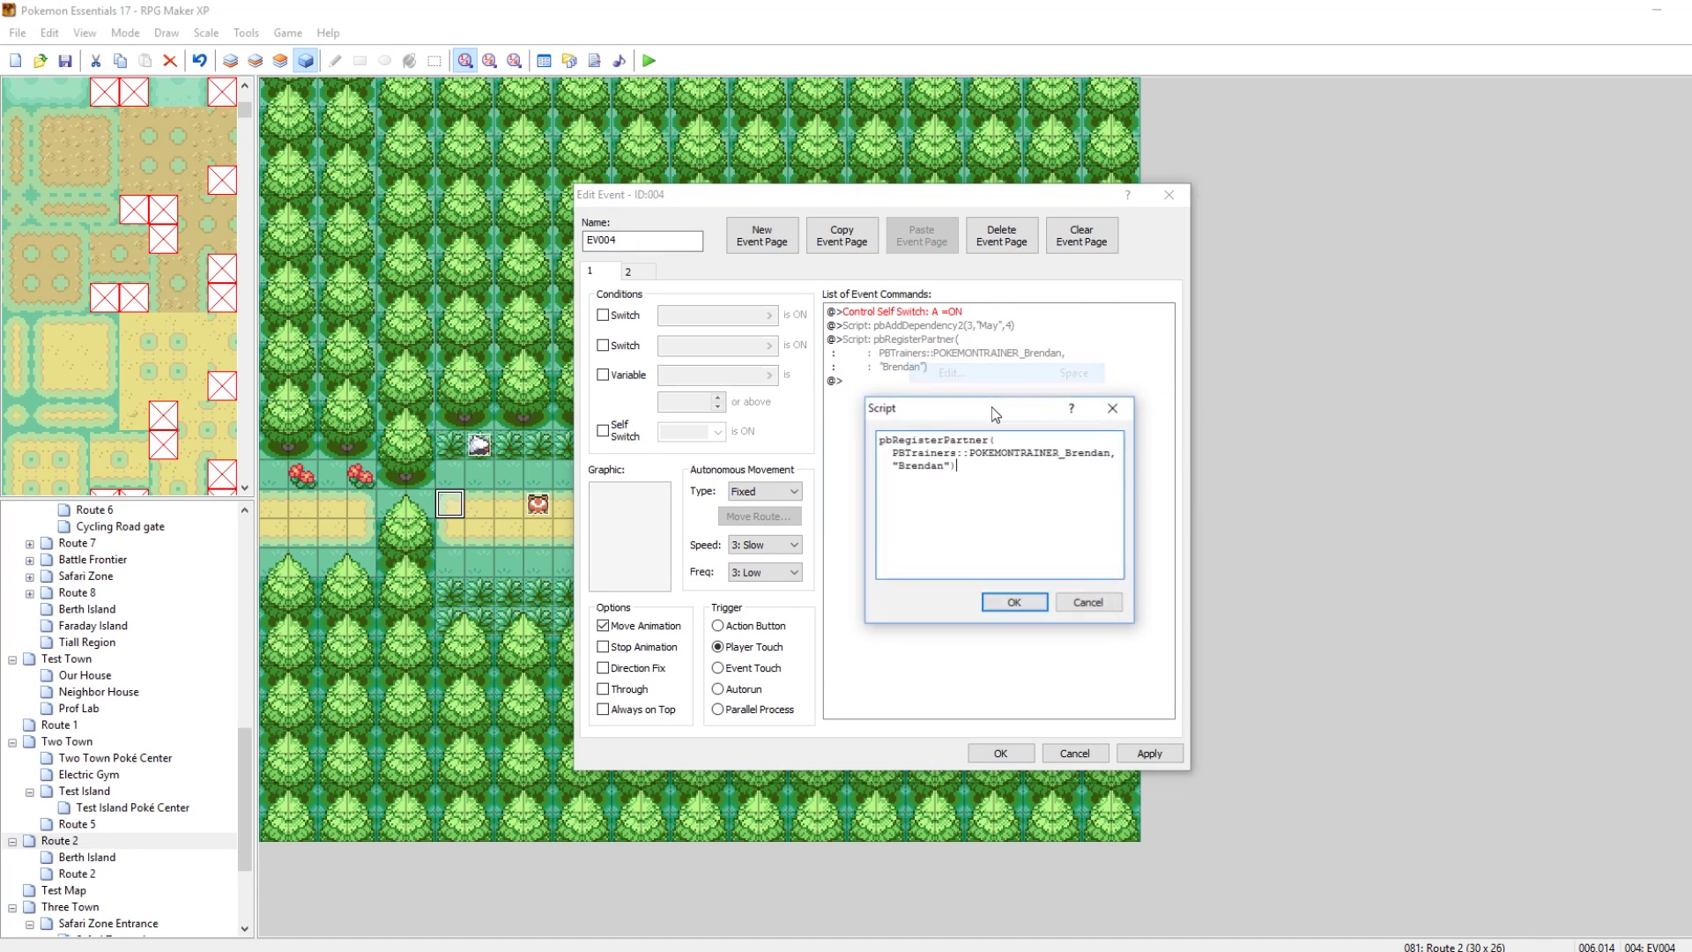
pyautogui.moveTo(1065, 453); pyautogui.dragTo(1112, 453)
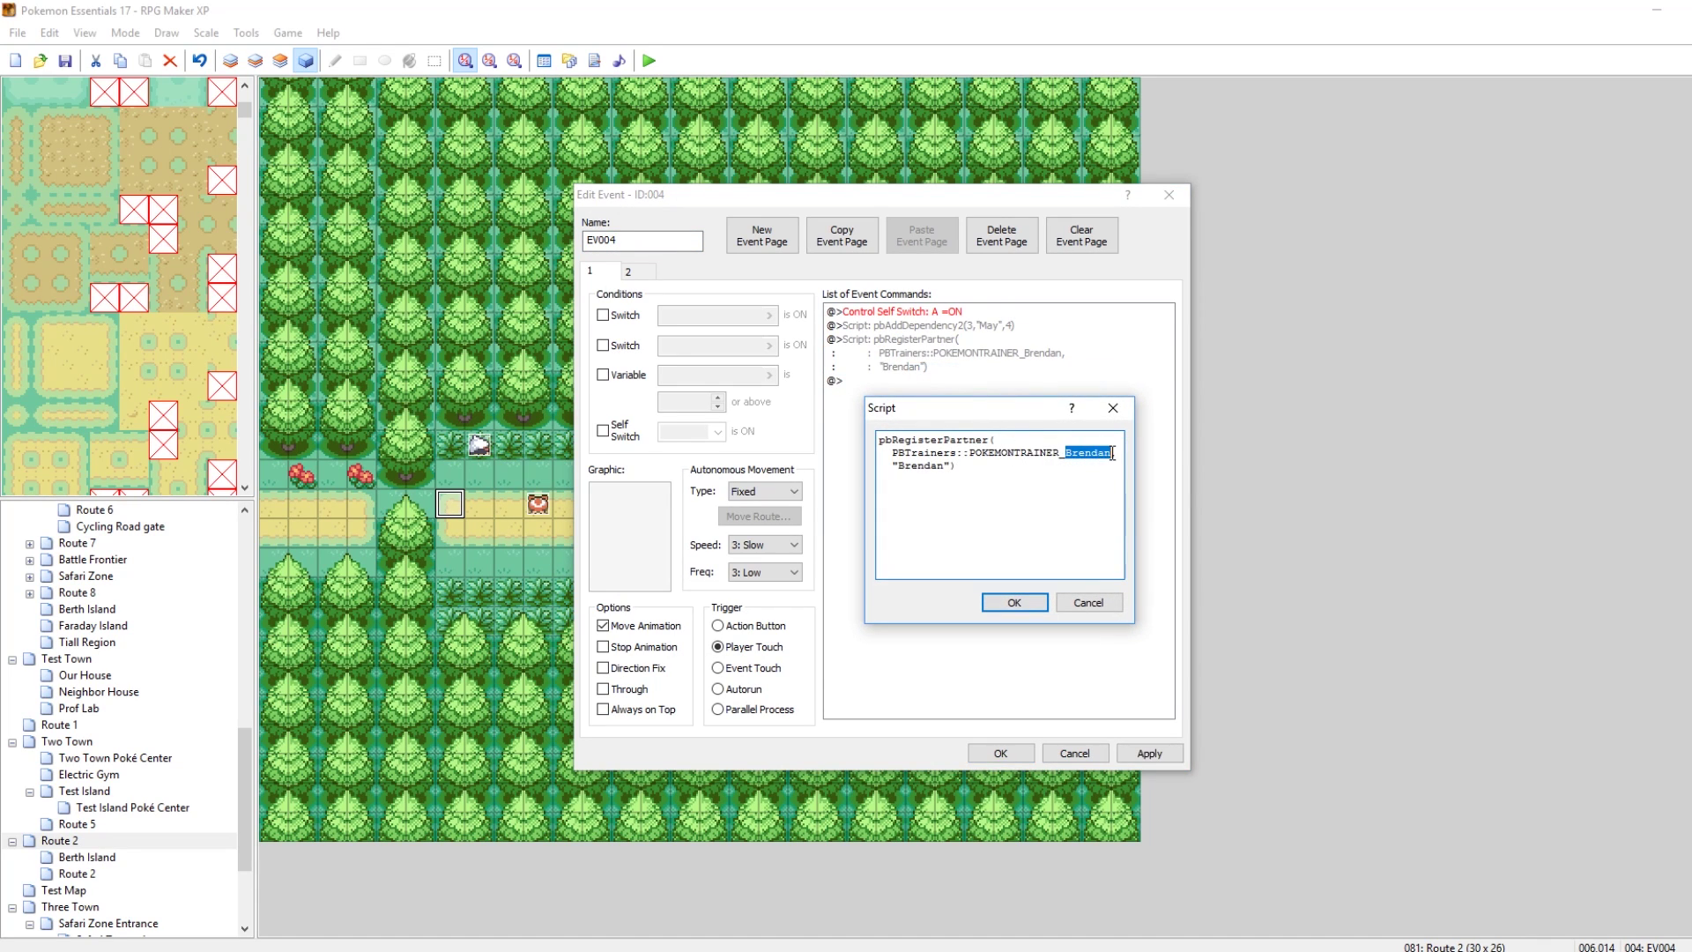
pyautogui.press('super')
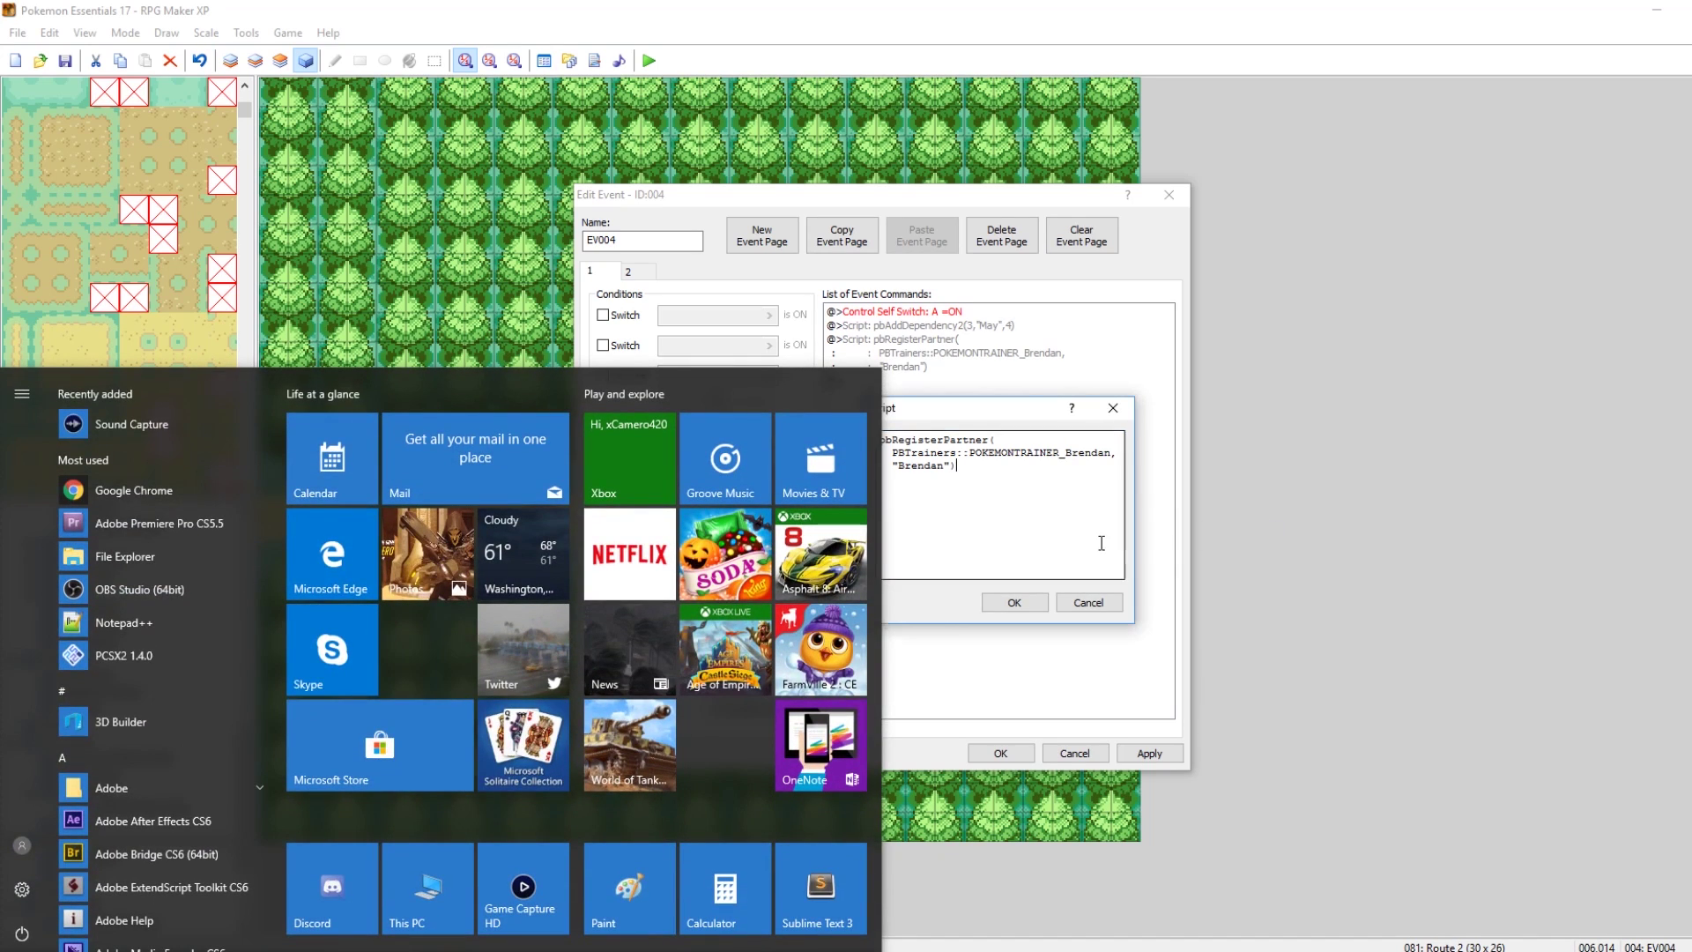
pyautogui.press('super')
pyautogui.moveTo(1066, 453); pyautogui.dragTo(1117, 452)
pyautogui.write('May')
pyautogui.moveTo(899, 465); pyautogui.dragTo(938, 465)
pyautogui.write('May"')
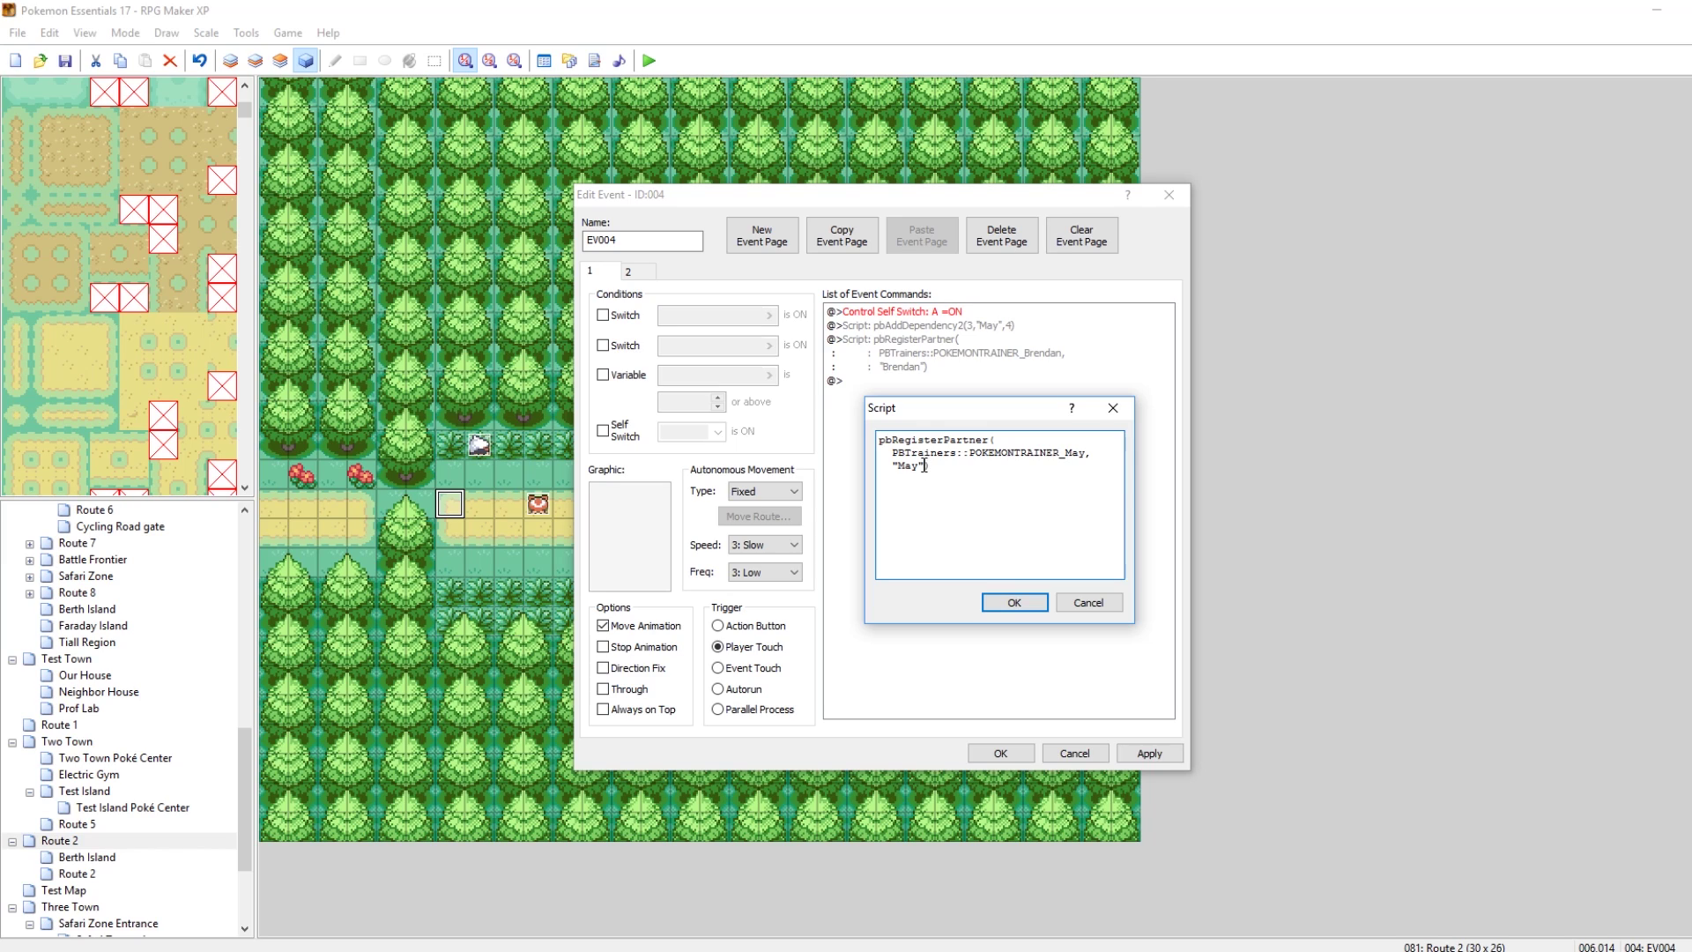
# Step: Examine the numbered RIVAL1 Blue entries in trainers.txt in Notepad++ as a reference for the partner script's version argument
pyautogui.write(',0')
pyautogui.hotkey('alt', 'Tab')
pyautogui.scroll(-6, 1076, 747)
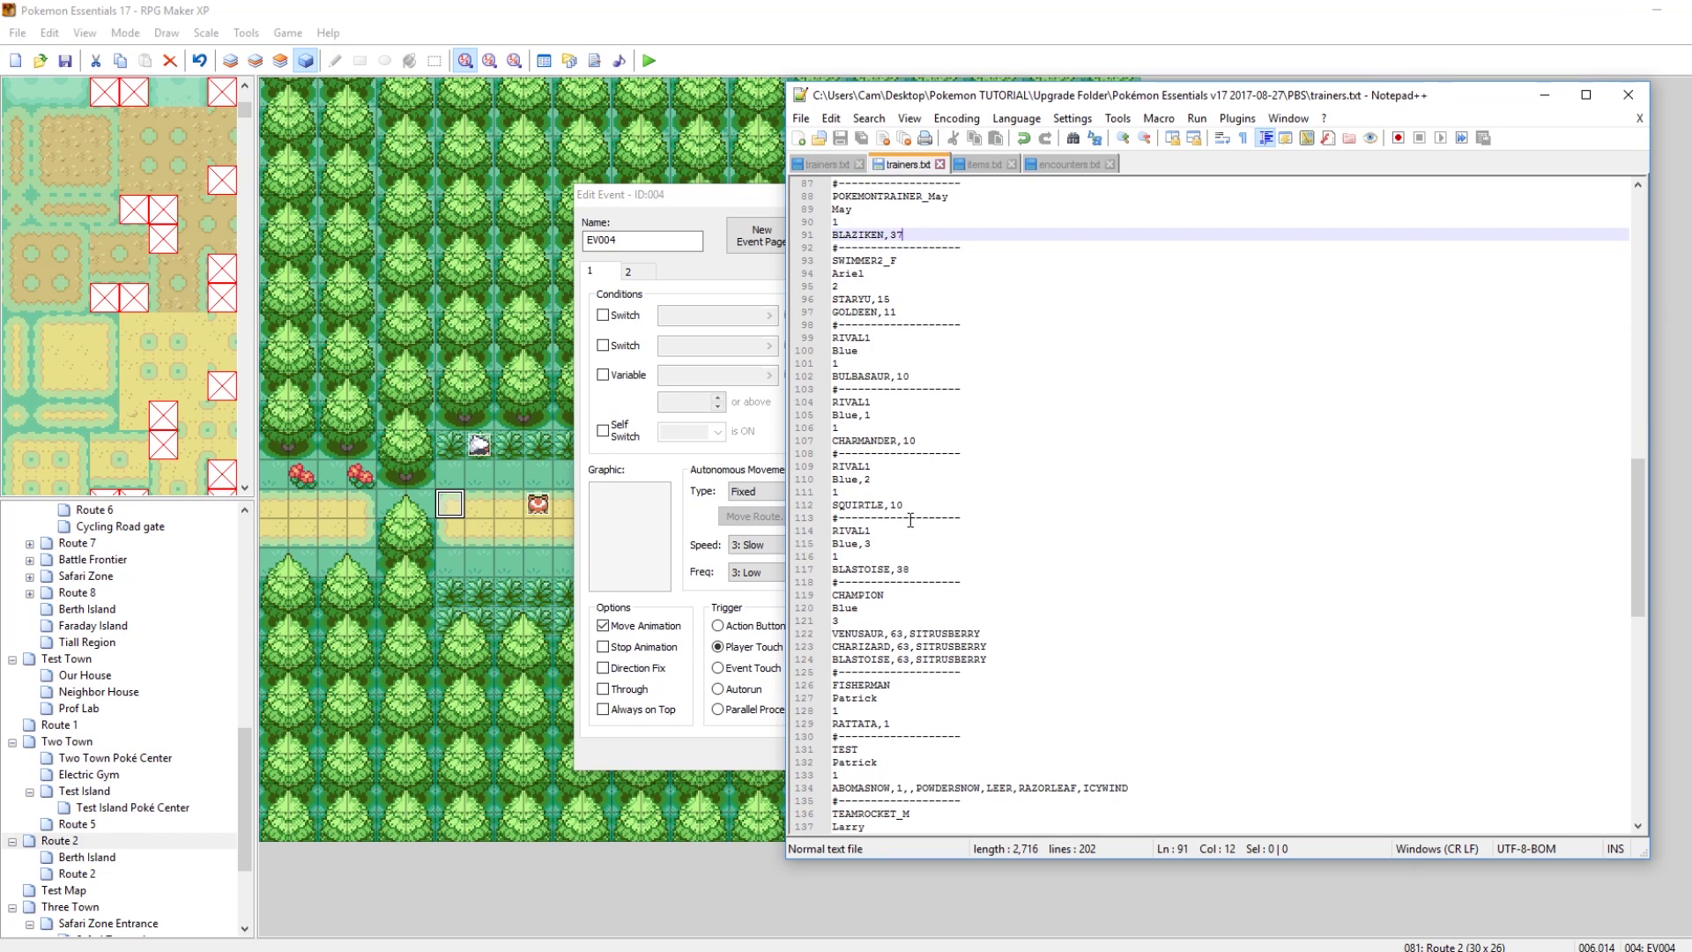
pyautogui.moveTo(881, 411); pyautogui.dragTo(843, 414)
pyautogui.moveTo(872, 479); pyautogui.dragTo(828, 480)
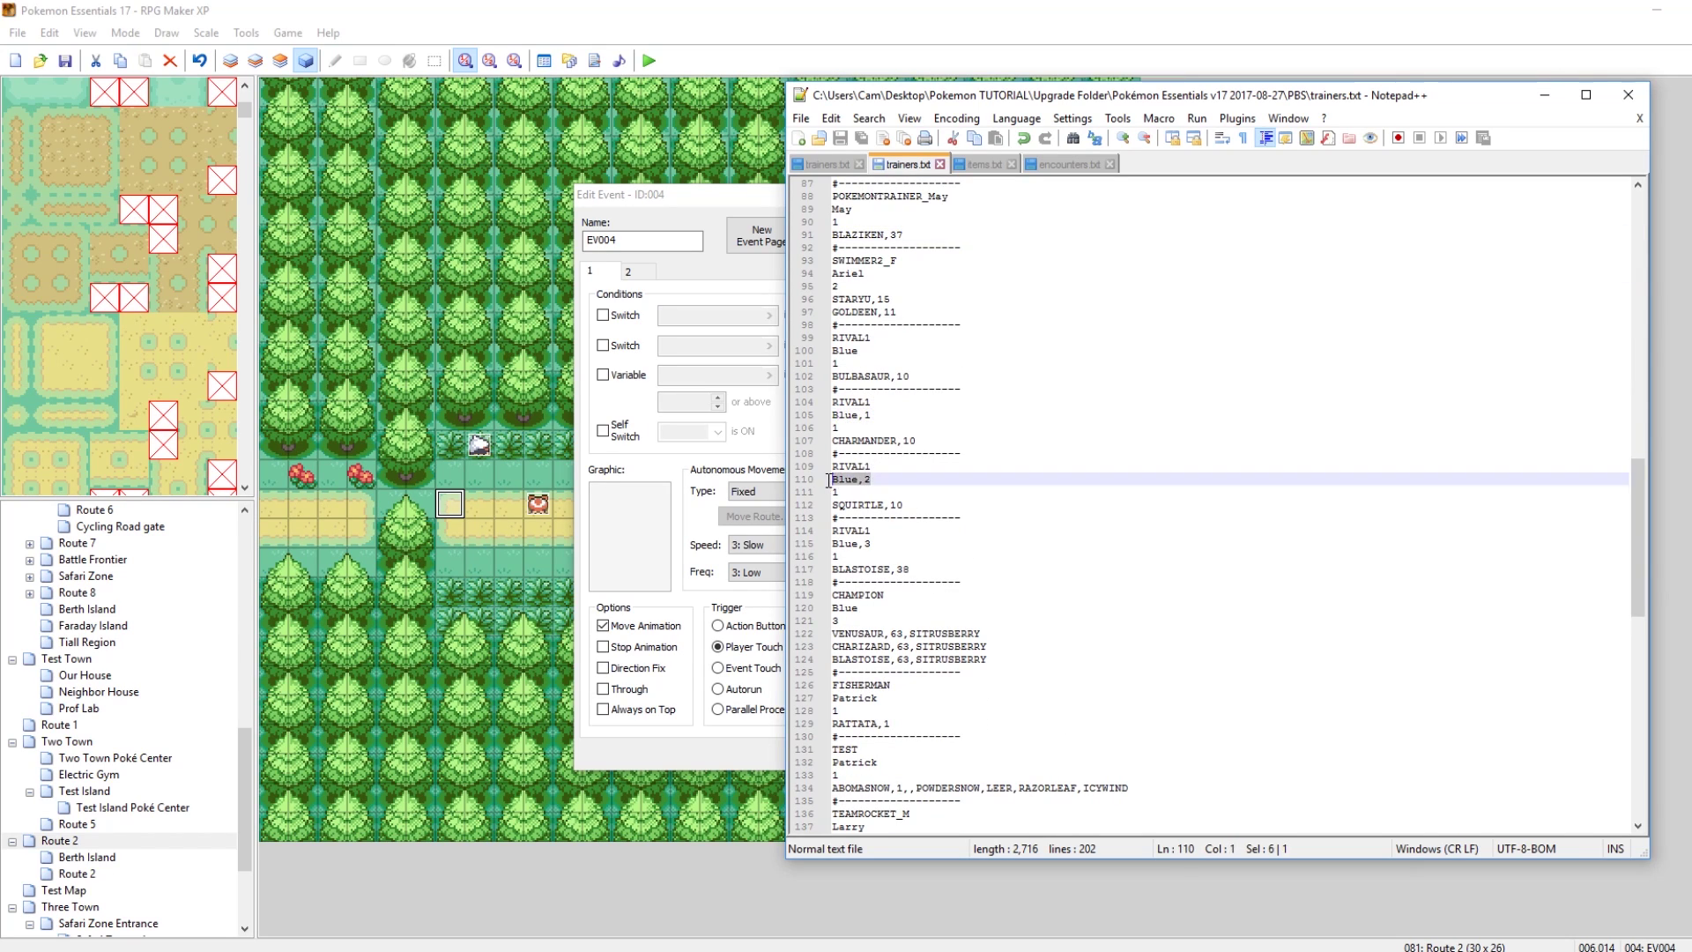
pyautogui.moveTo(873, 544); pyautogui.dragTo(844, 544)
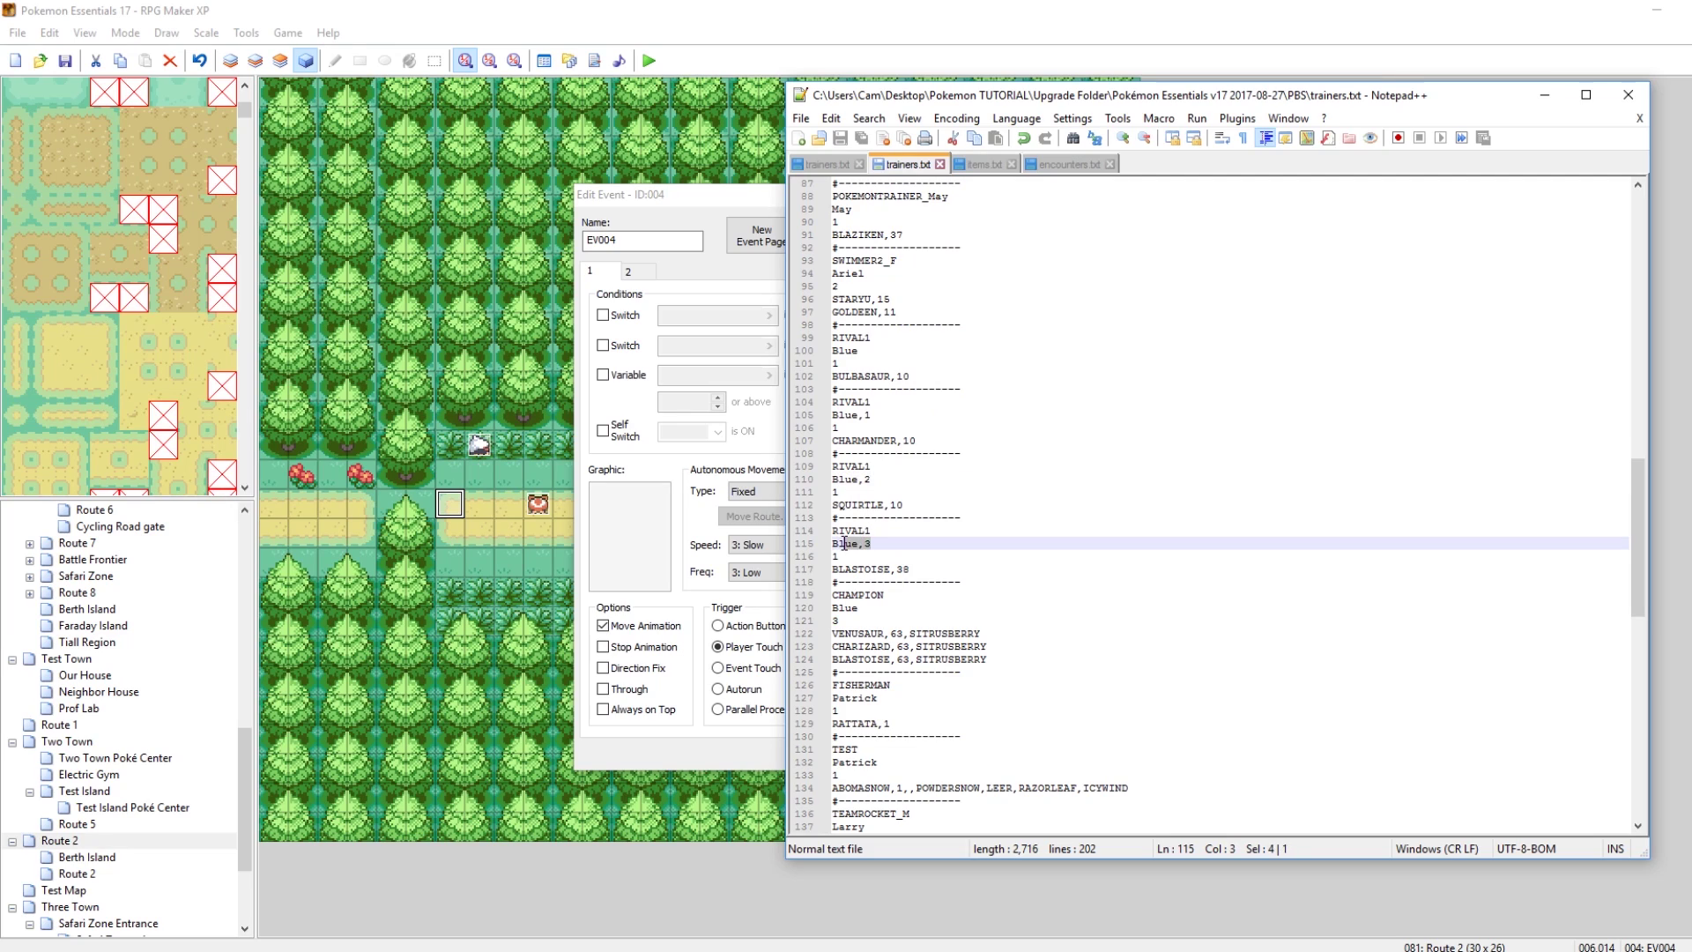
# Step: Try 2 and 3 as the version argument after "May" in the pbRegisterPartner script
pyautogui.click(727, 200)
pyautogui.press('BackSpace')
pyautogui.write('2')
pyautogui.press('BackSpace')
pyautogui.write('3')
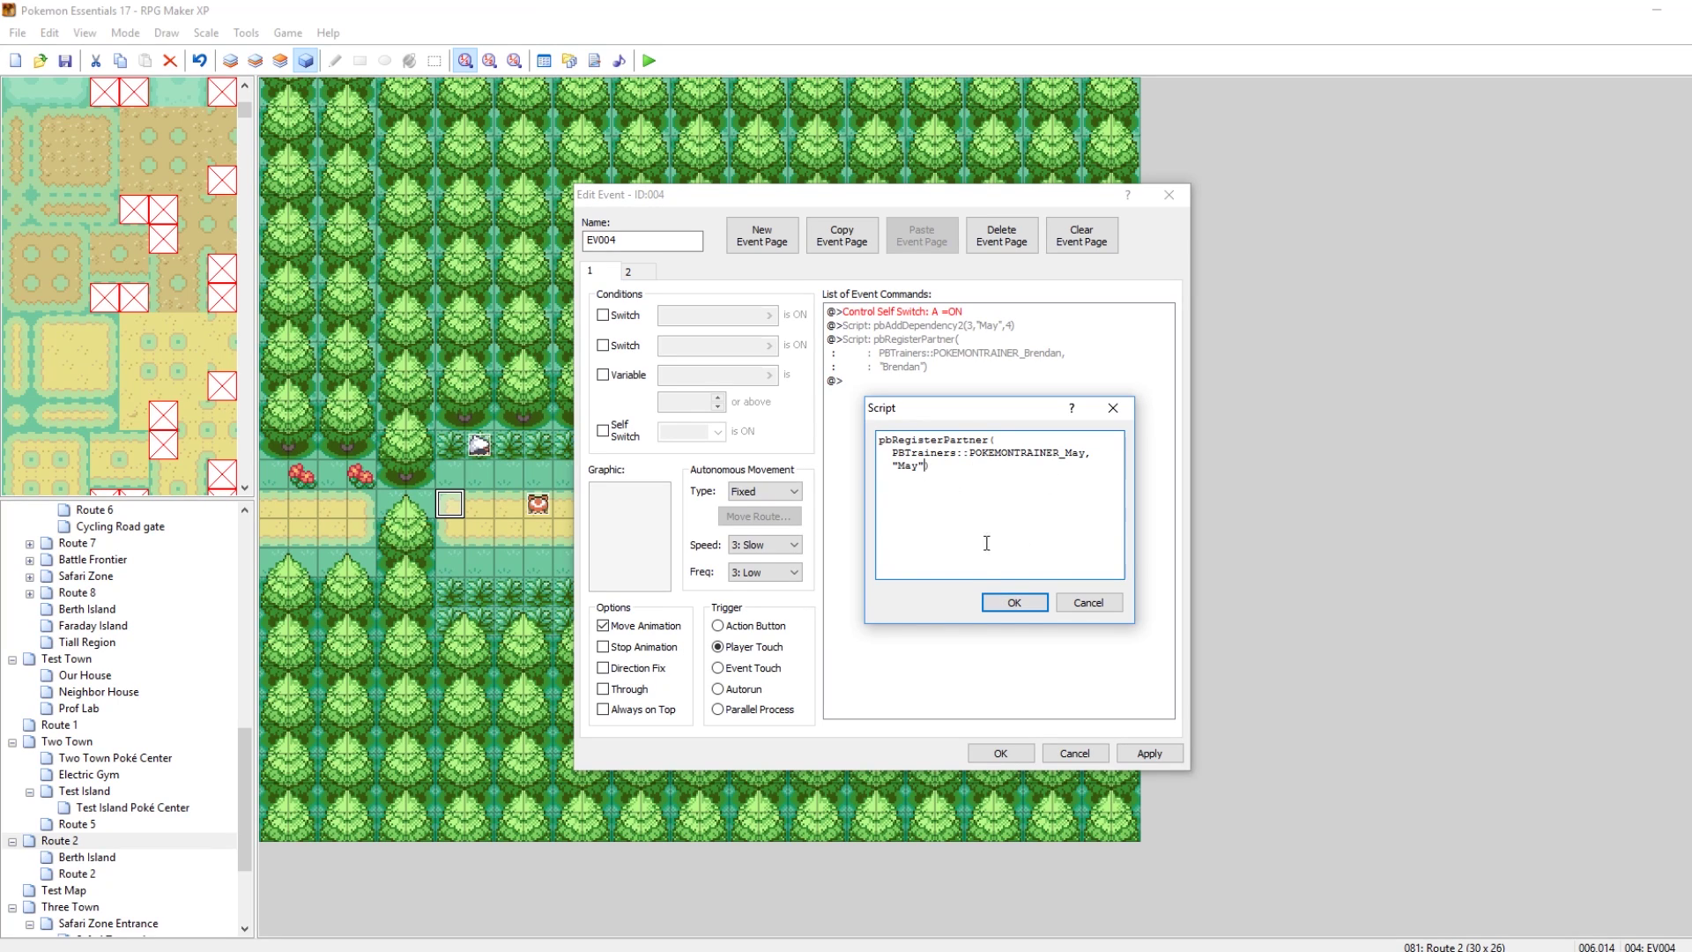
# Step: Confirm the pbRegisterPartner script for May without a version argument and apply it to the event
pyautogui.click(1012, 604)
pyautogui.click(1179, 756)
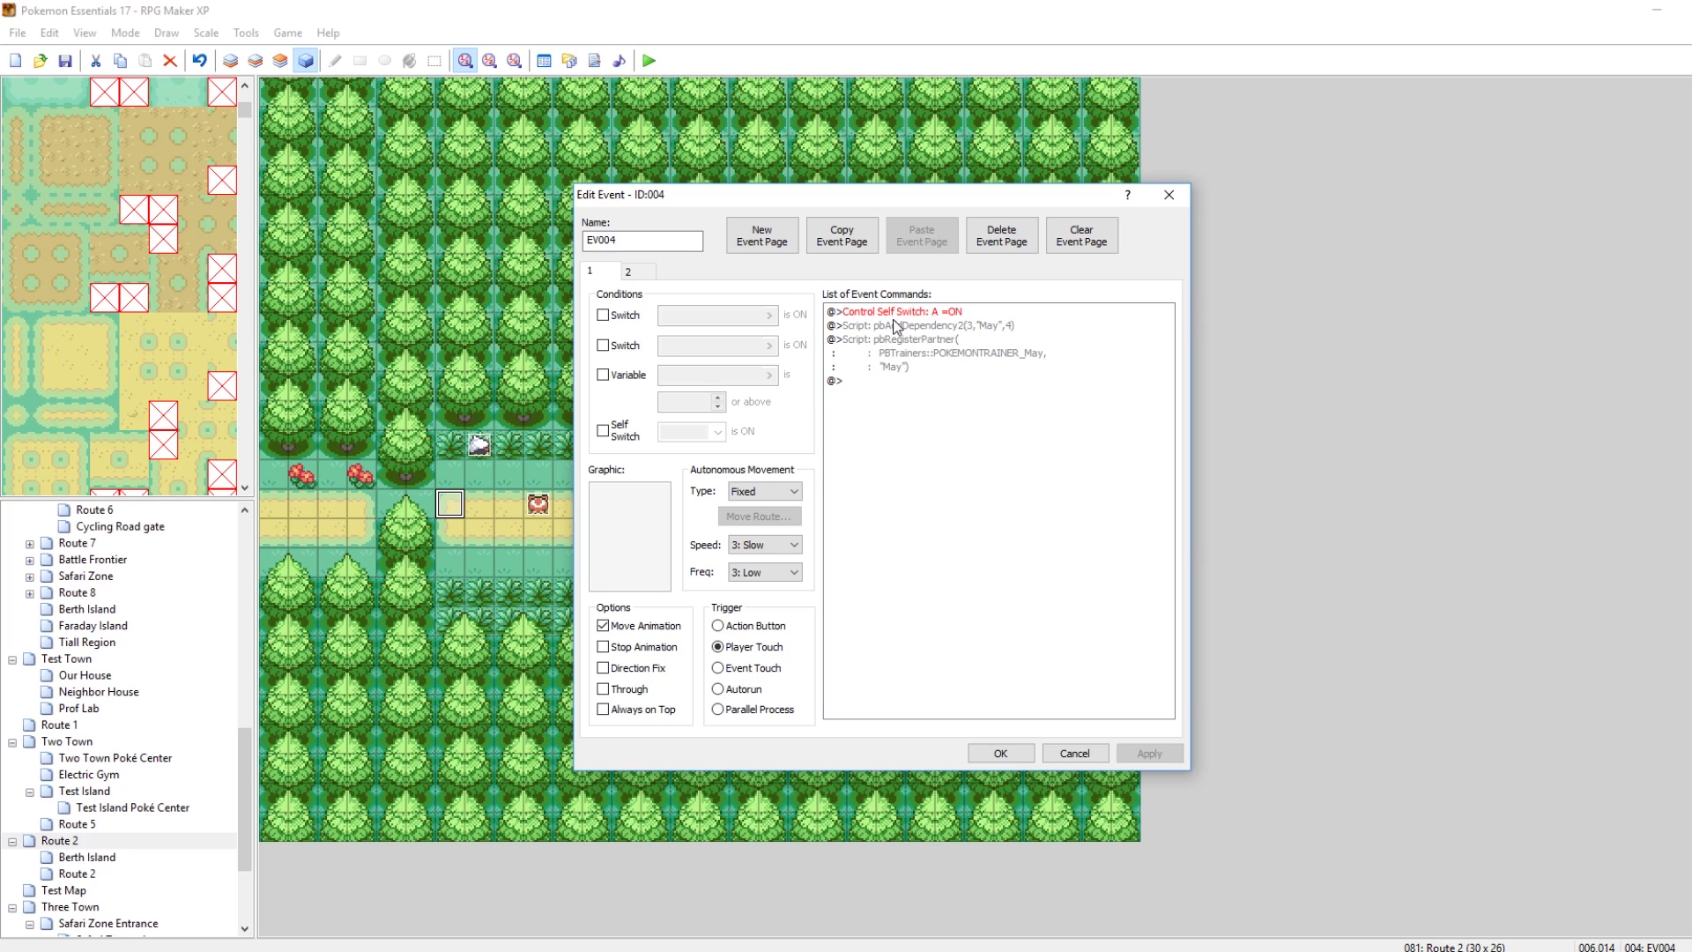
# Step: Insert the message "Hey, Im gonna follow you!" before the pbAddDependency2 script and save the event
pyautogui.click(883, 326)
pyautogui.rightClick(883, 329)
pyautogui.click(895, 334)
pyautogui.click(932, 369)
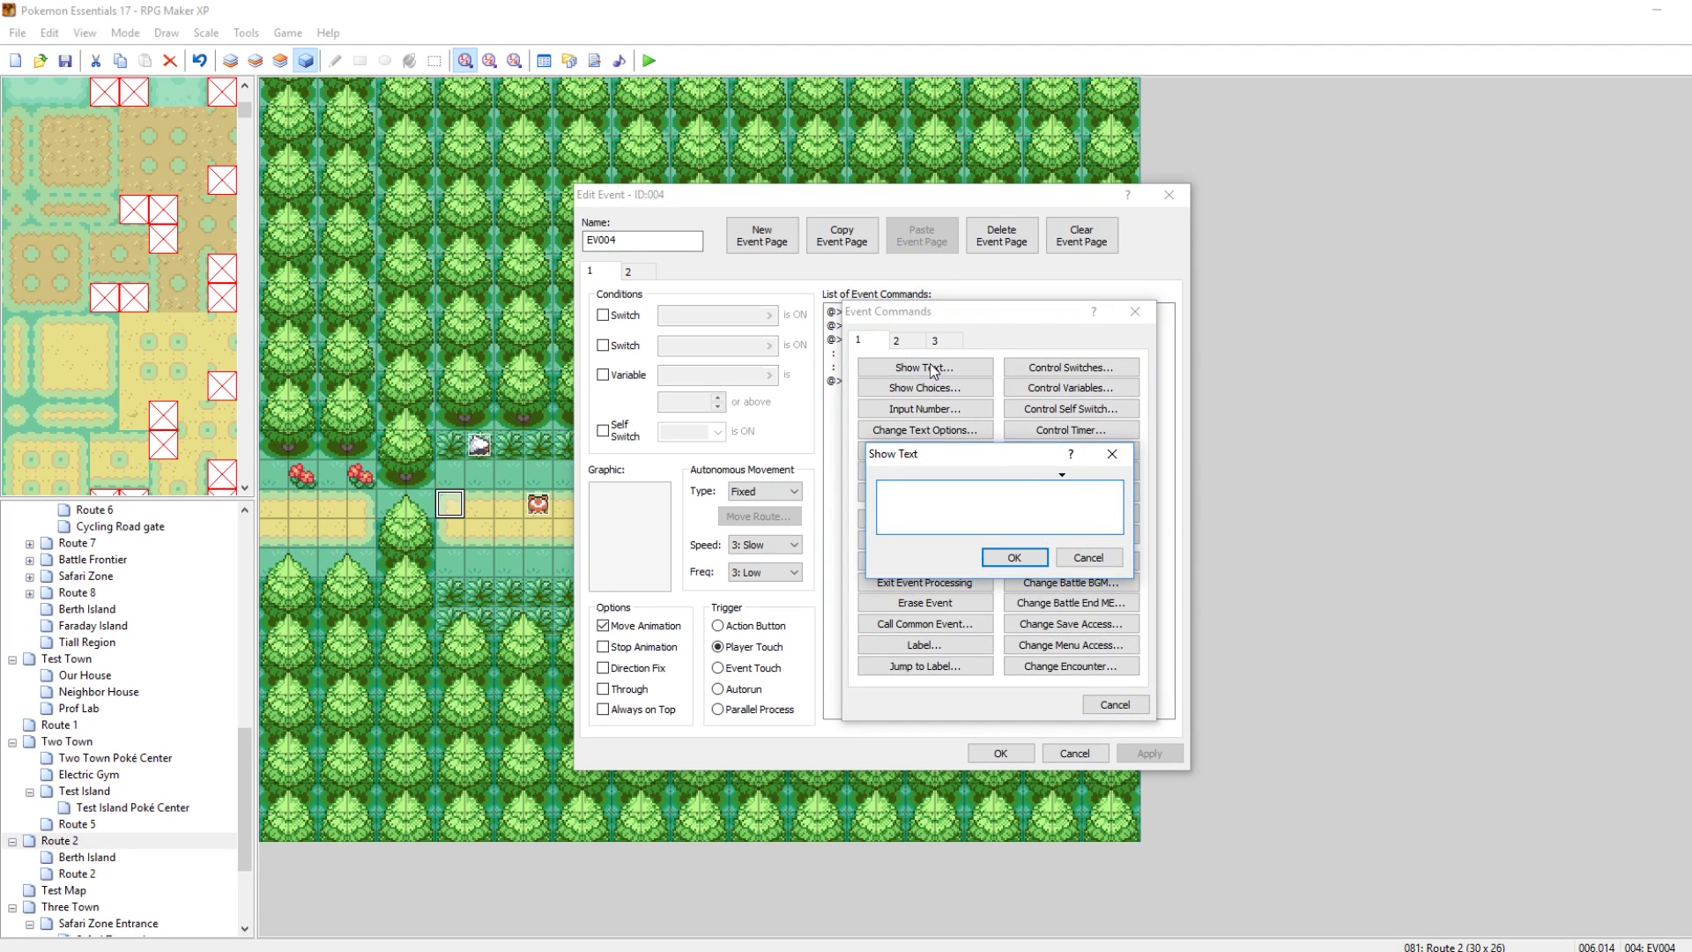
pyautogui.write('Hey, Im gonna follow you!')
pyautogui.click(1013, 558)
pyautogui.click(1144, 751)
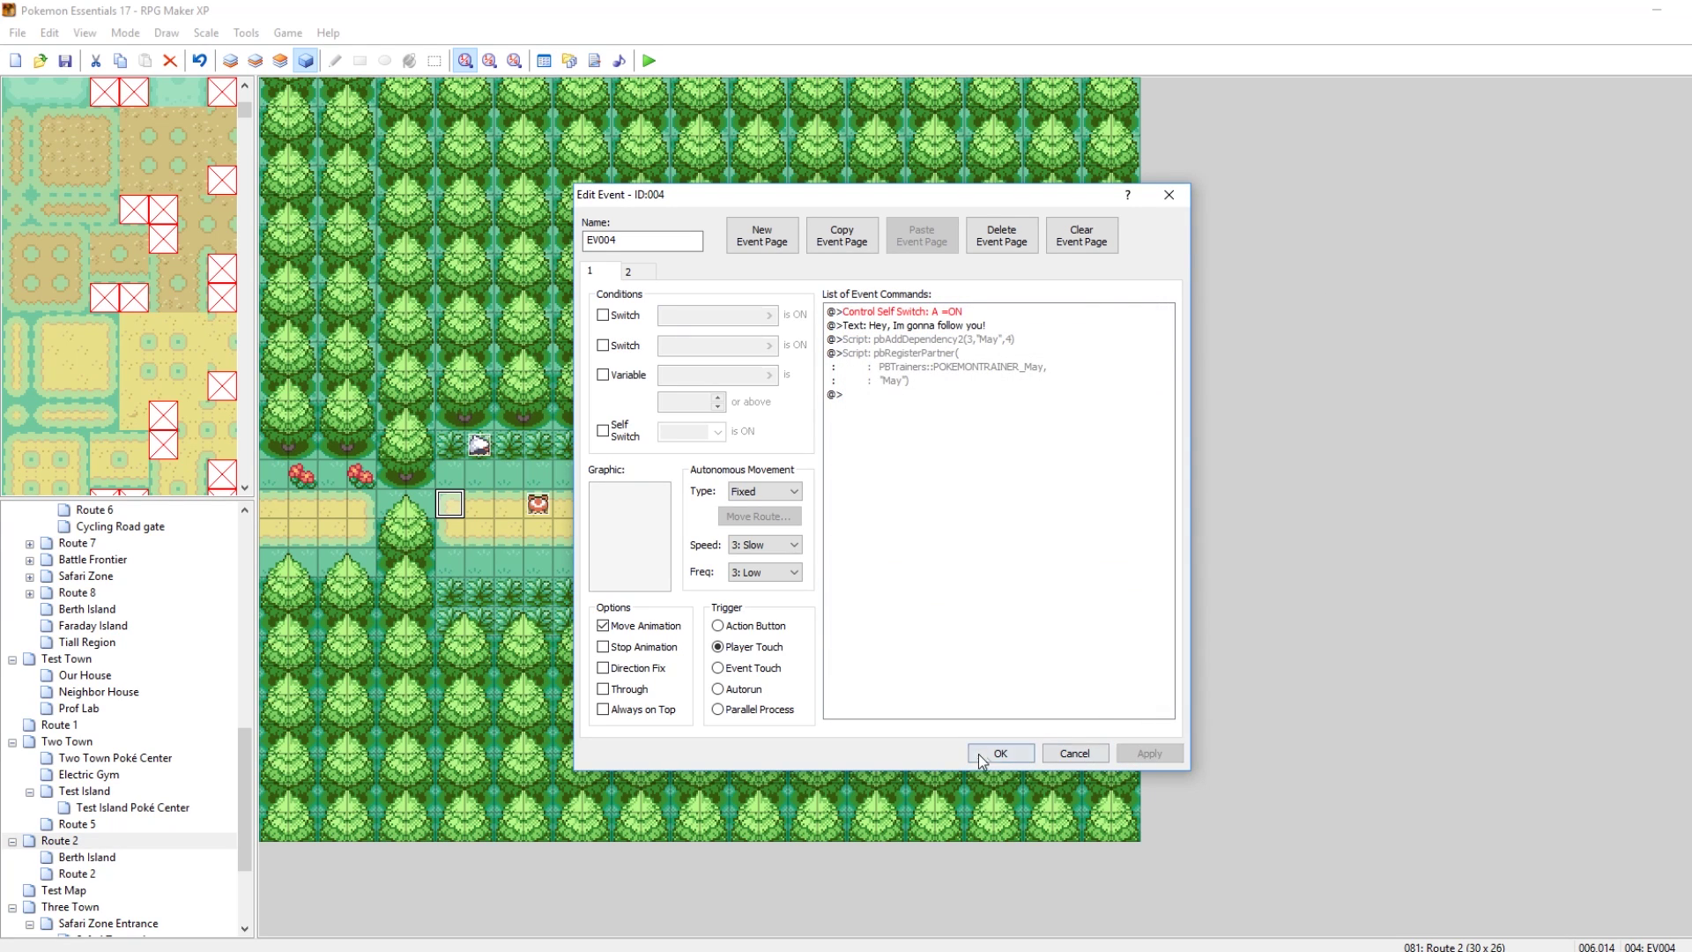
pyautogui.click(994, 751)
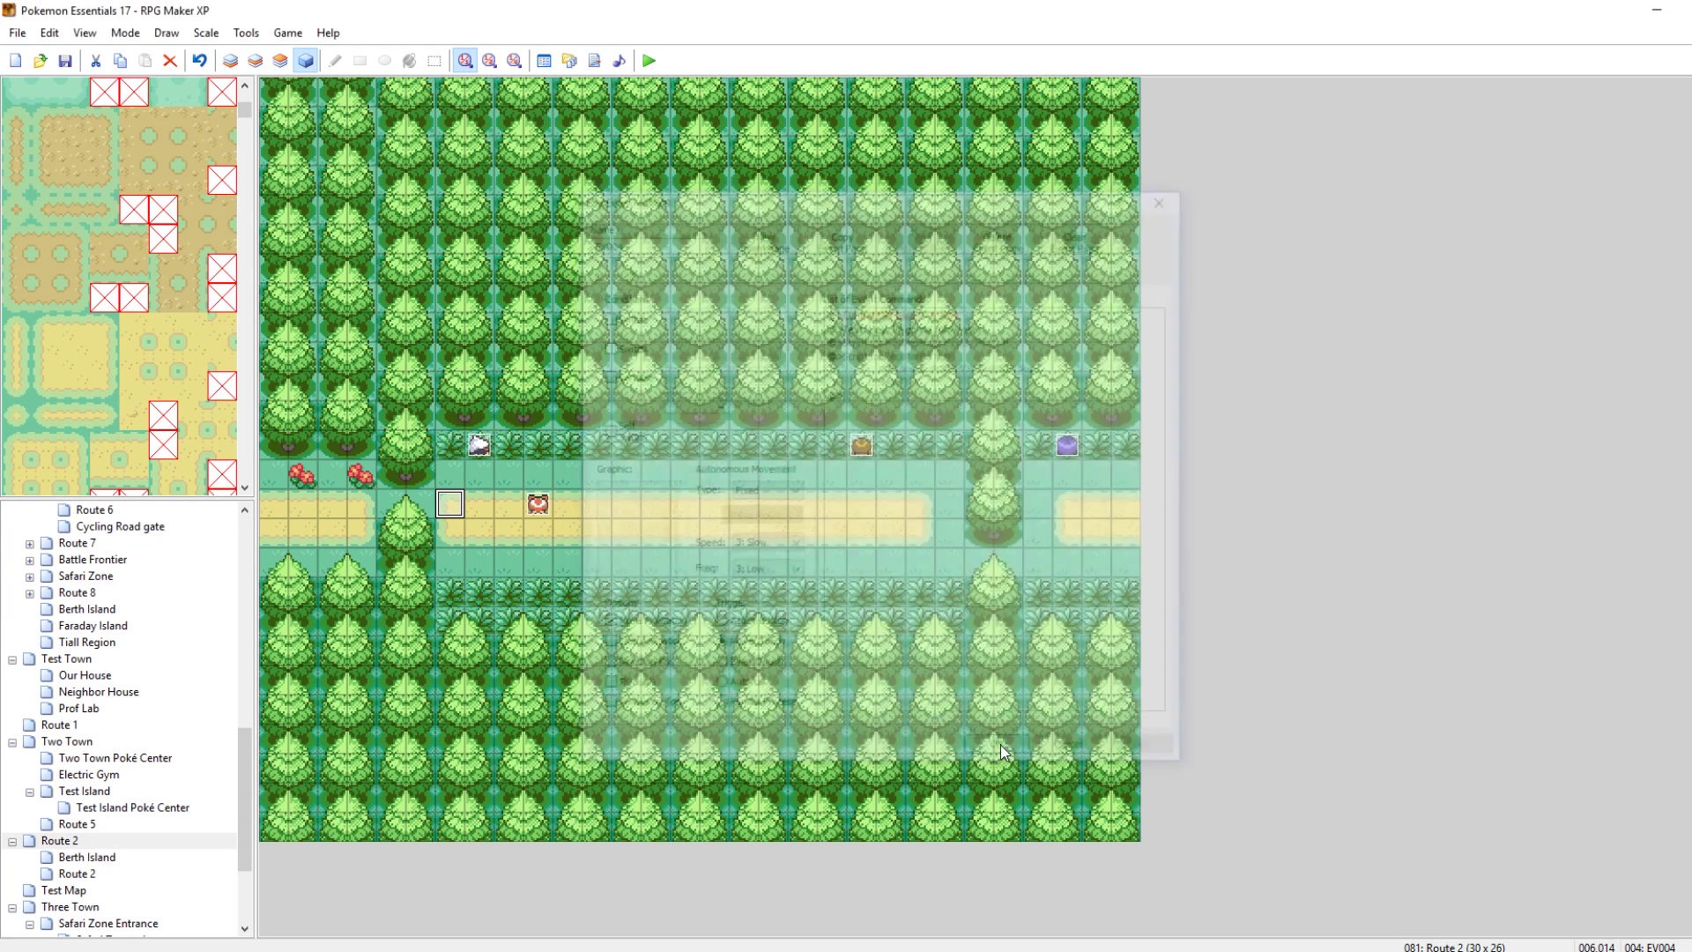
# Step: Start a playtest of the game and walk north from Route 5 into Two Town
pyautogui.click(652, 504)
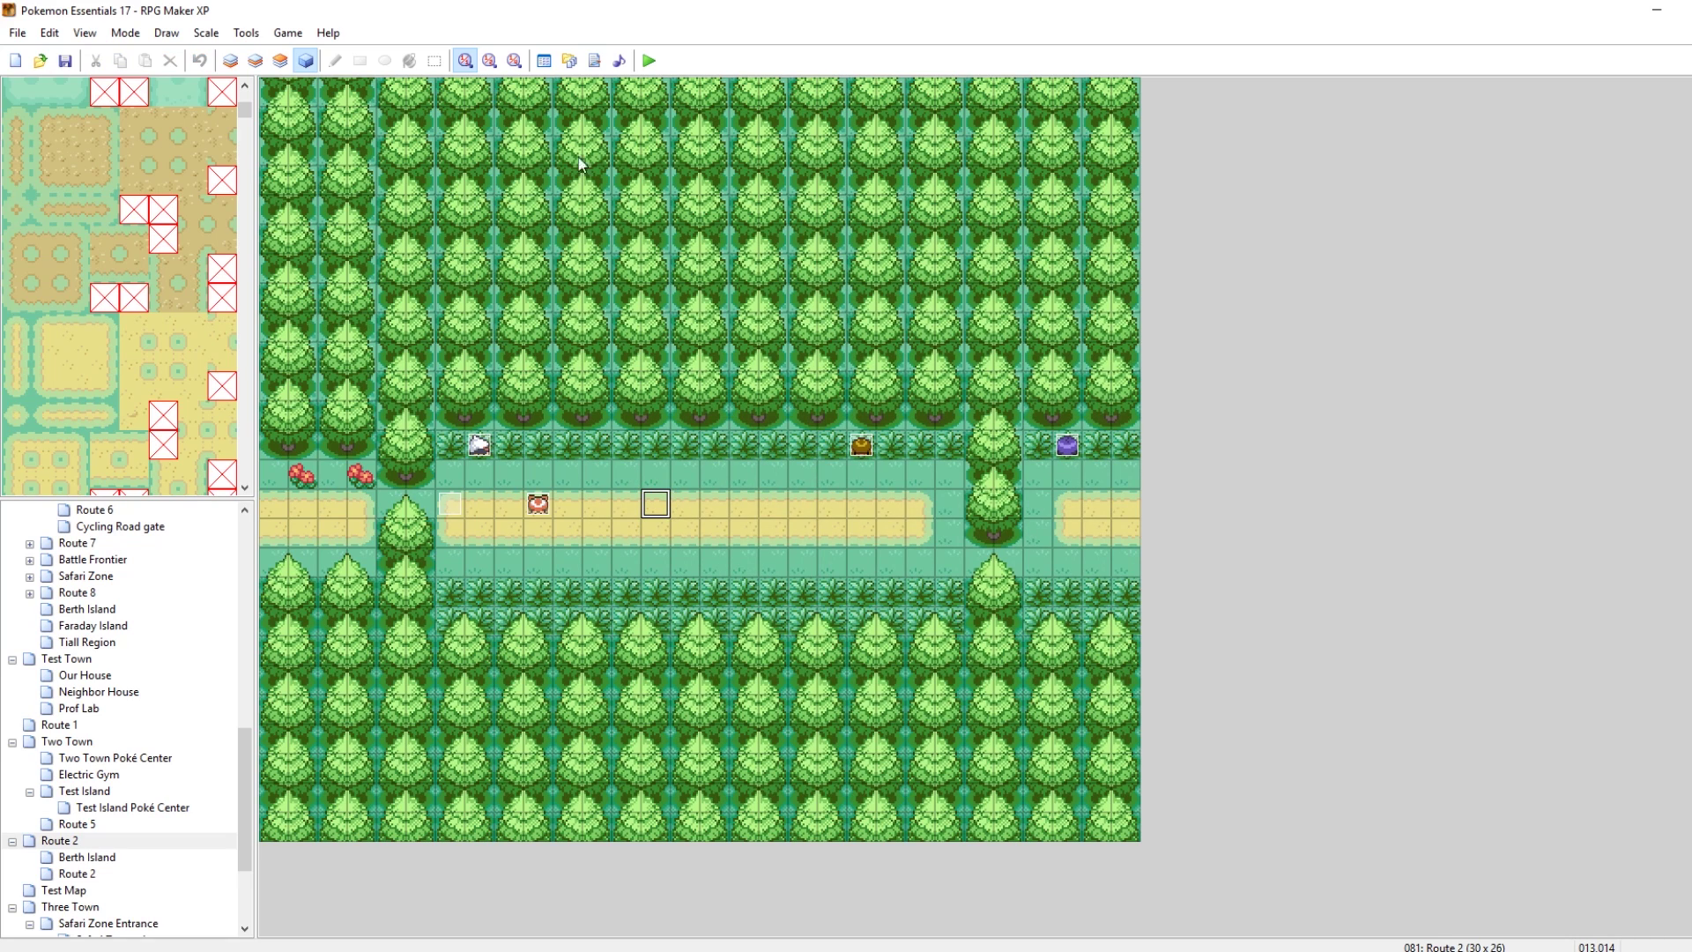
pyautogui.click(658, 67)
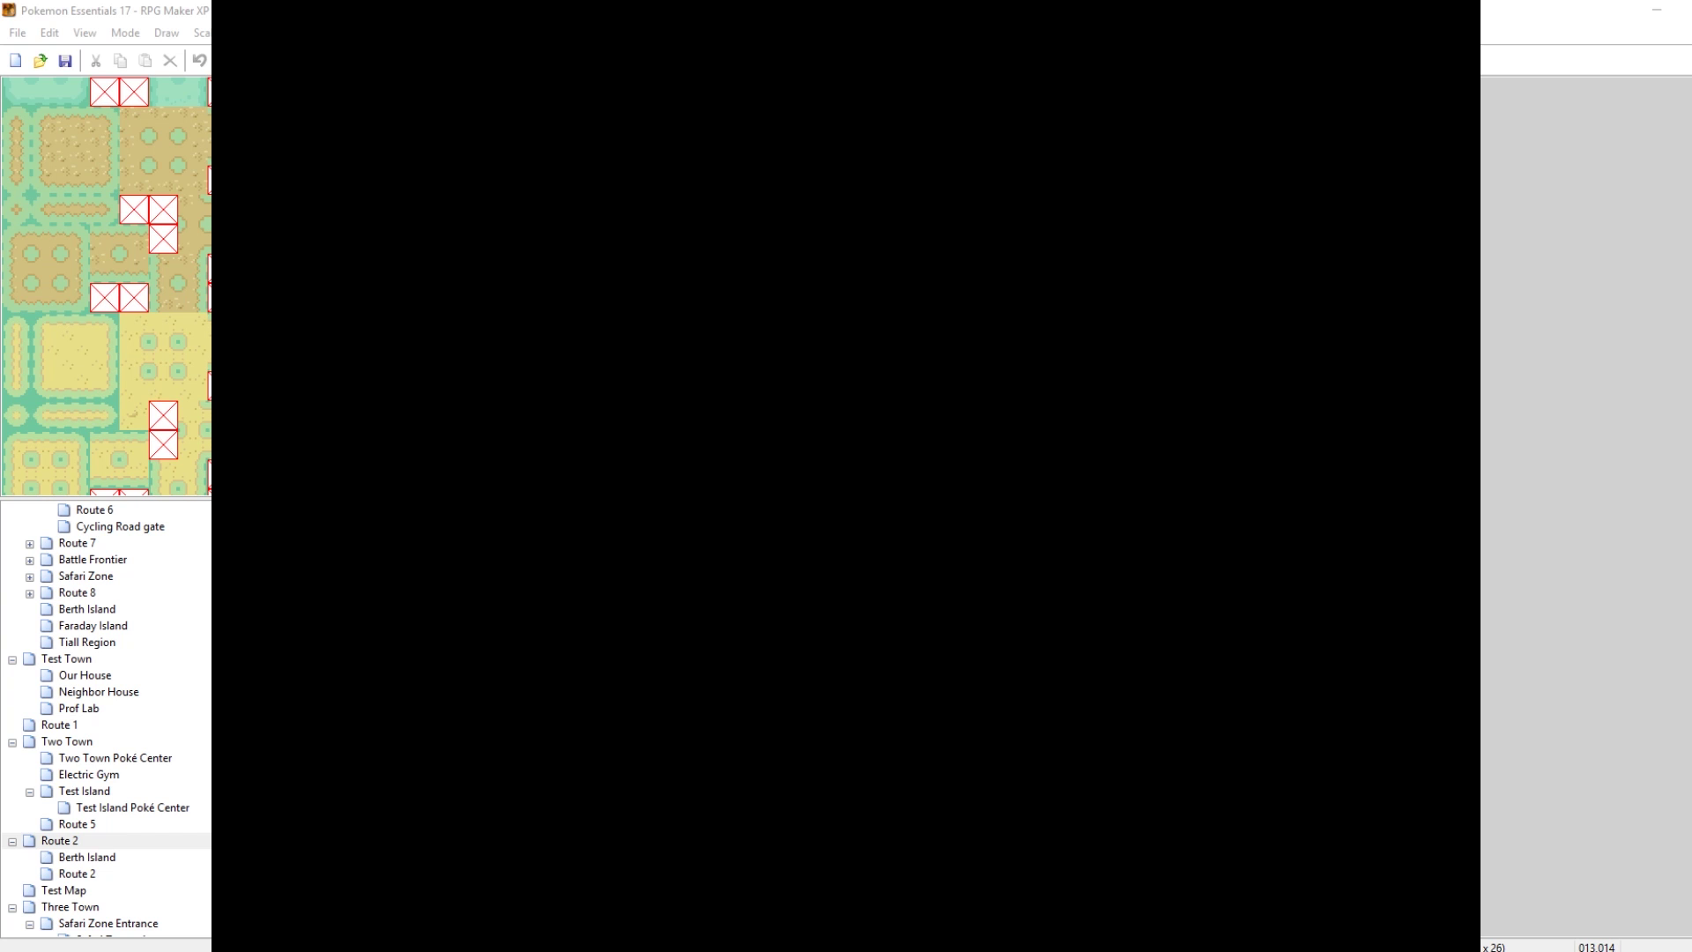
pyautogui.press('Return')
pyautogui.press('Up')
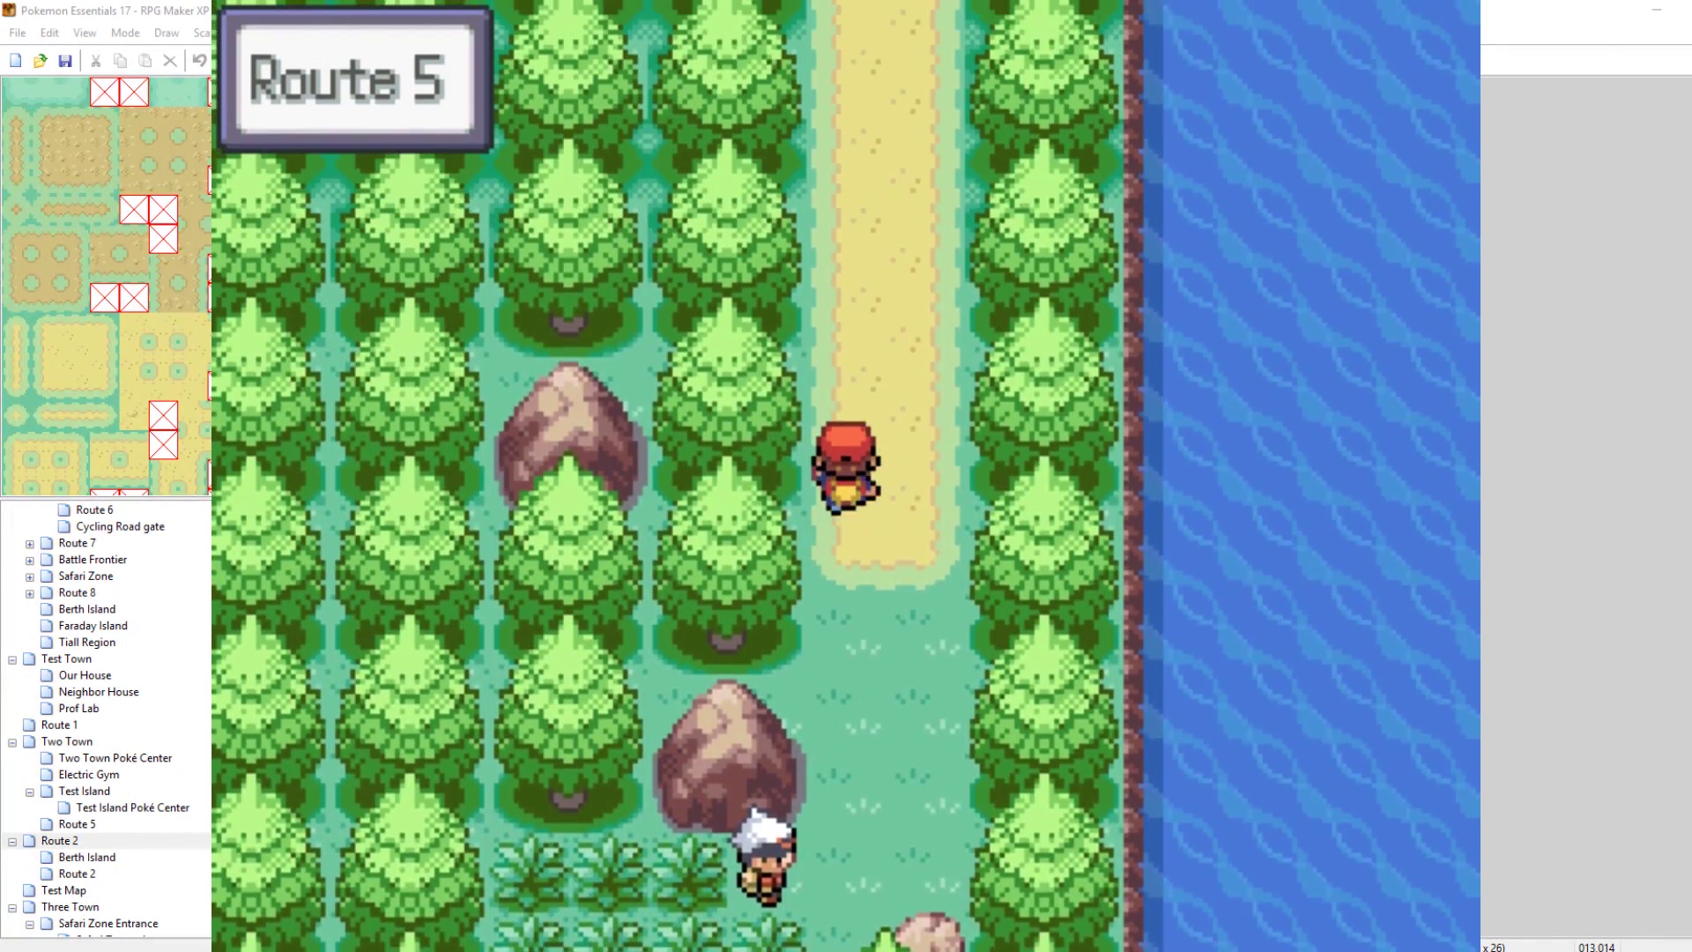
pyautogui.press('Up')
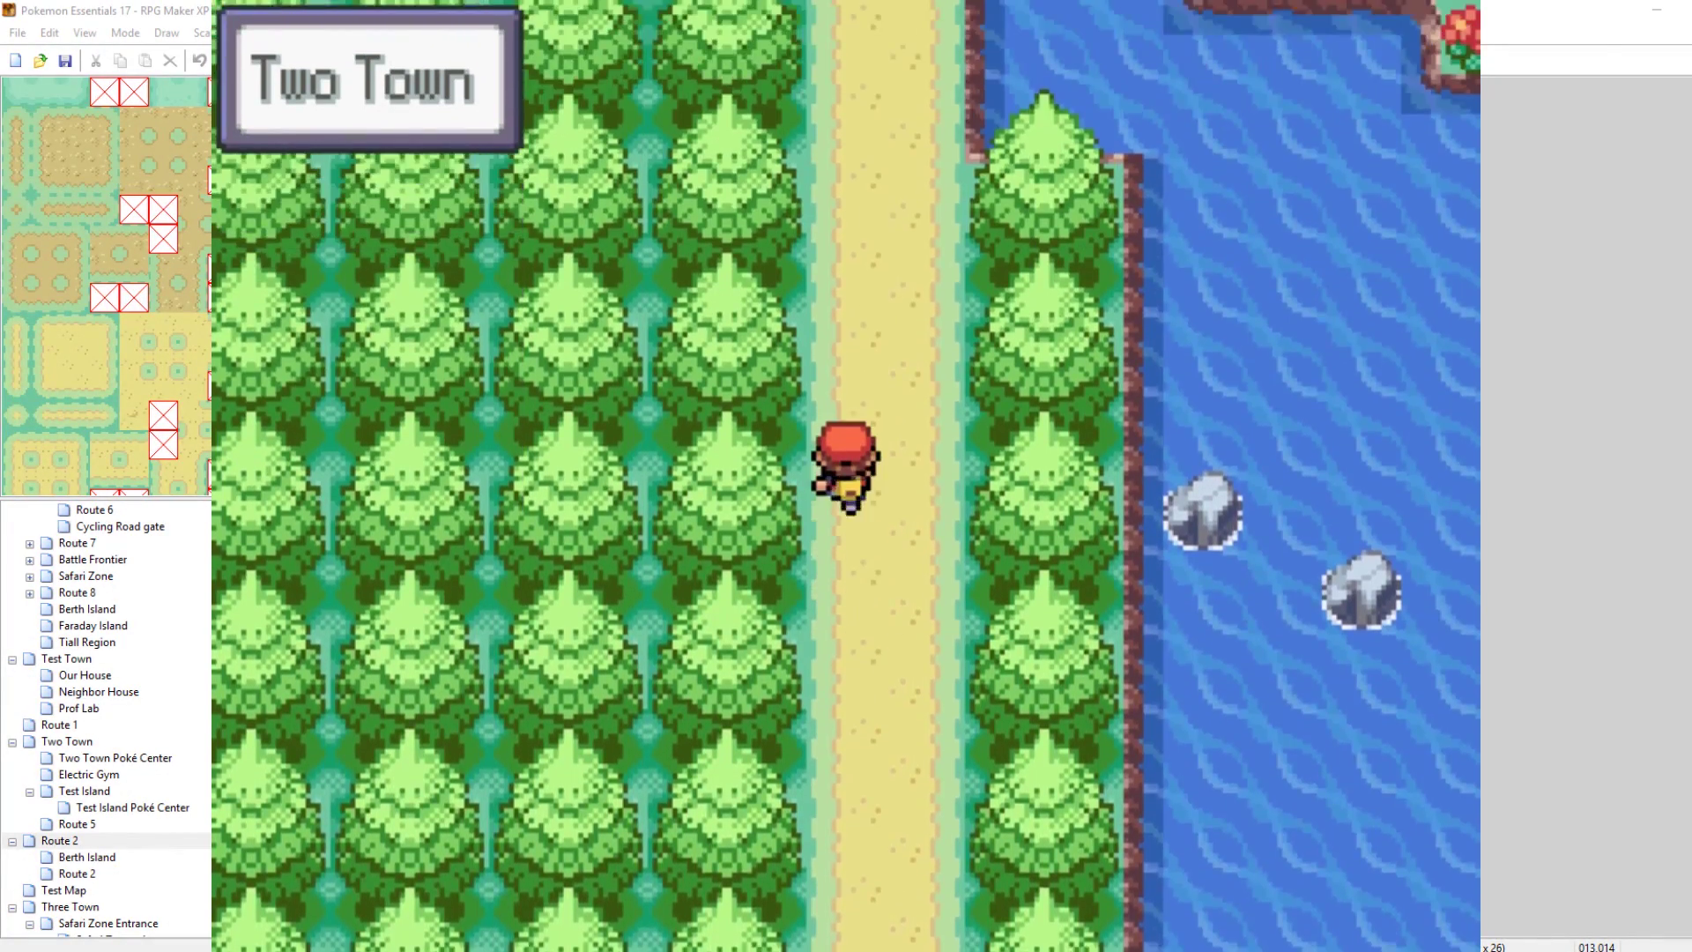
pyautogui.press('Up')
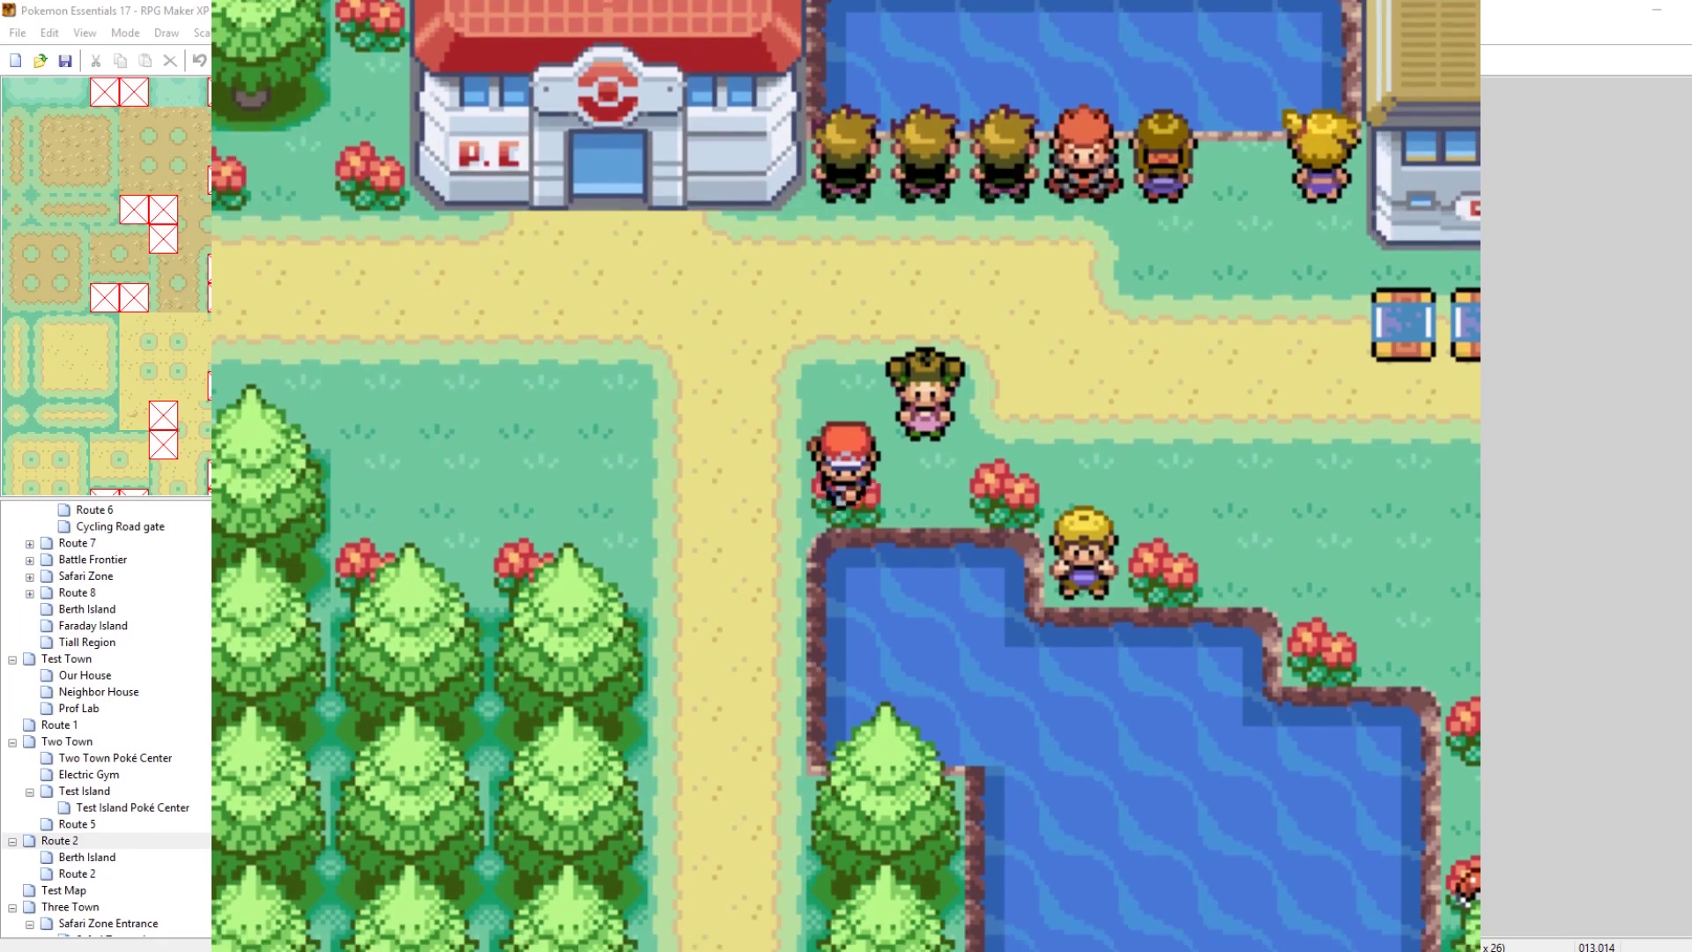
# Step: Walk east out of Two Town to Route 2, trigger the follower event in front of May and dismiss her message
pyautogui.press('Right')
pyautogui.press('Down')
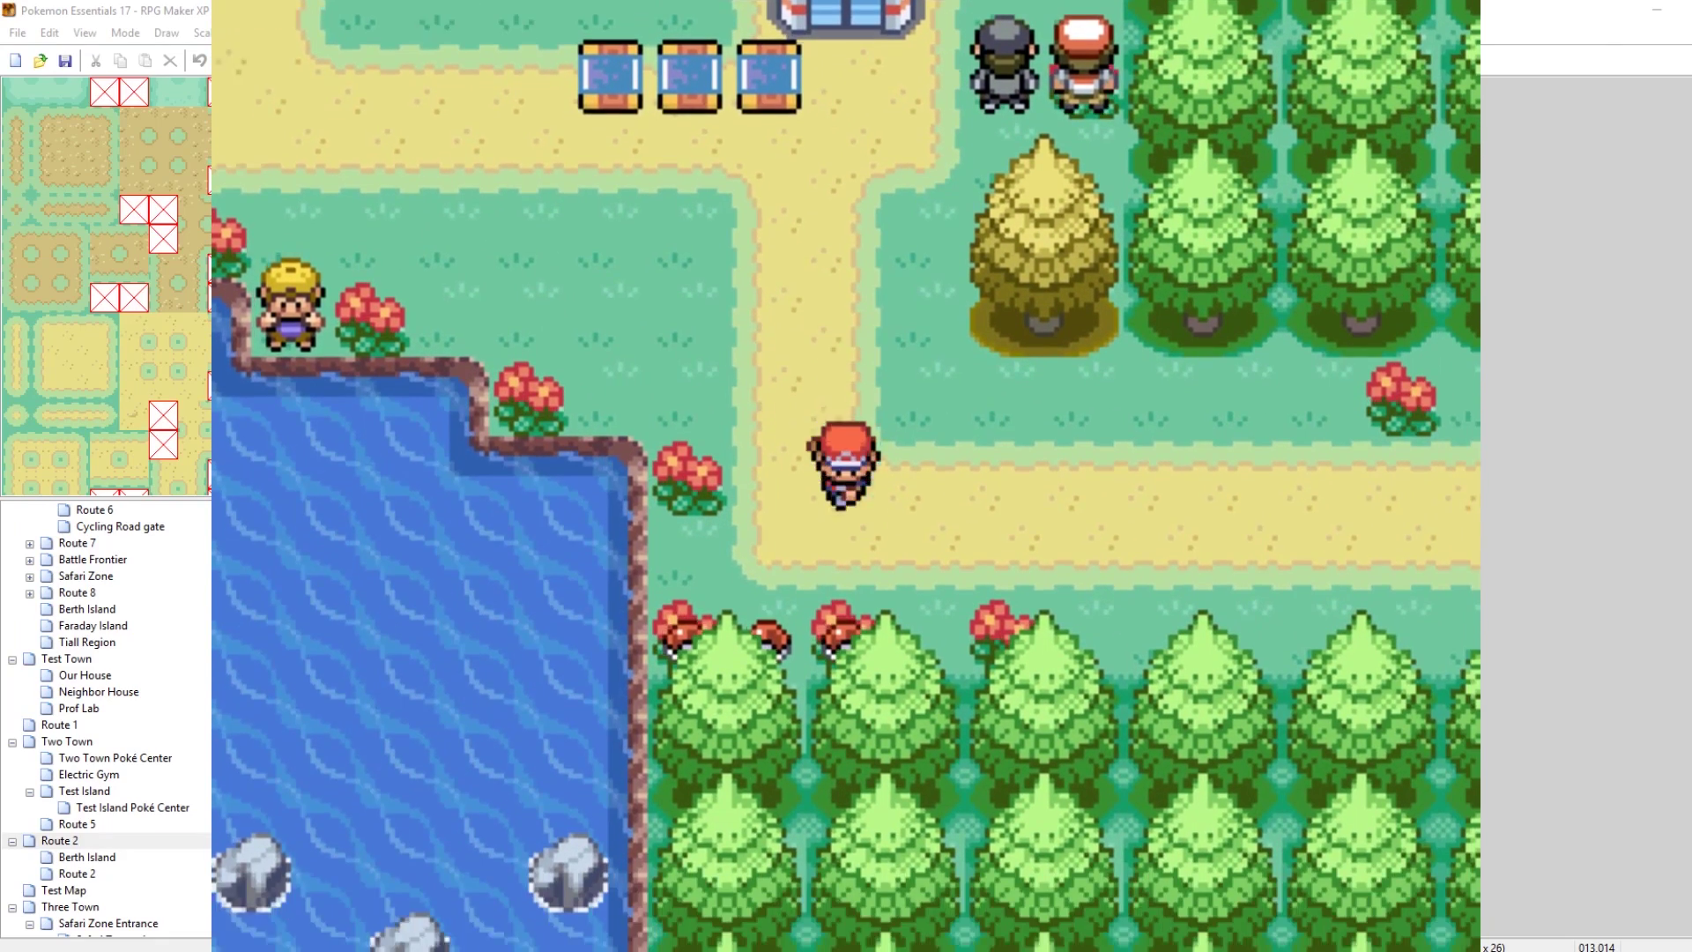
pyautogui.press('Right')
pyautogui.press('Right')
pyautogui.press('Up')
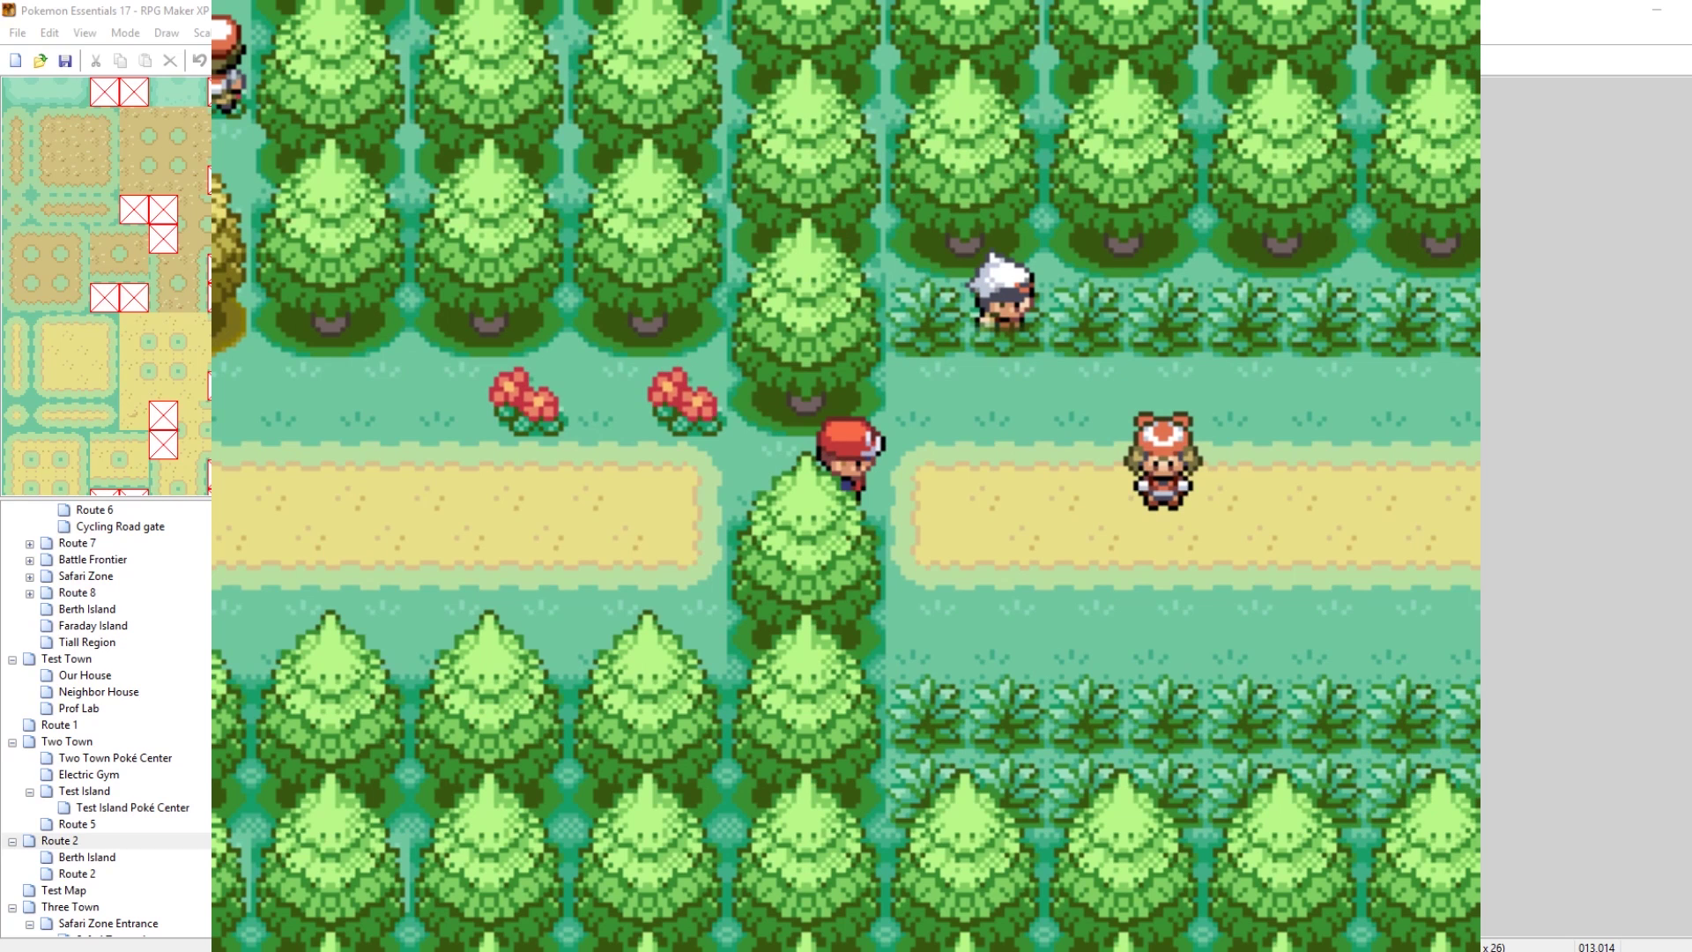
pyautogui.press('Right')
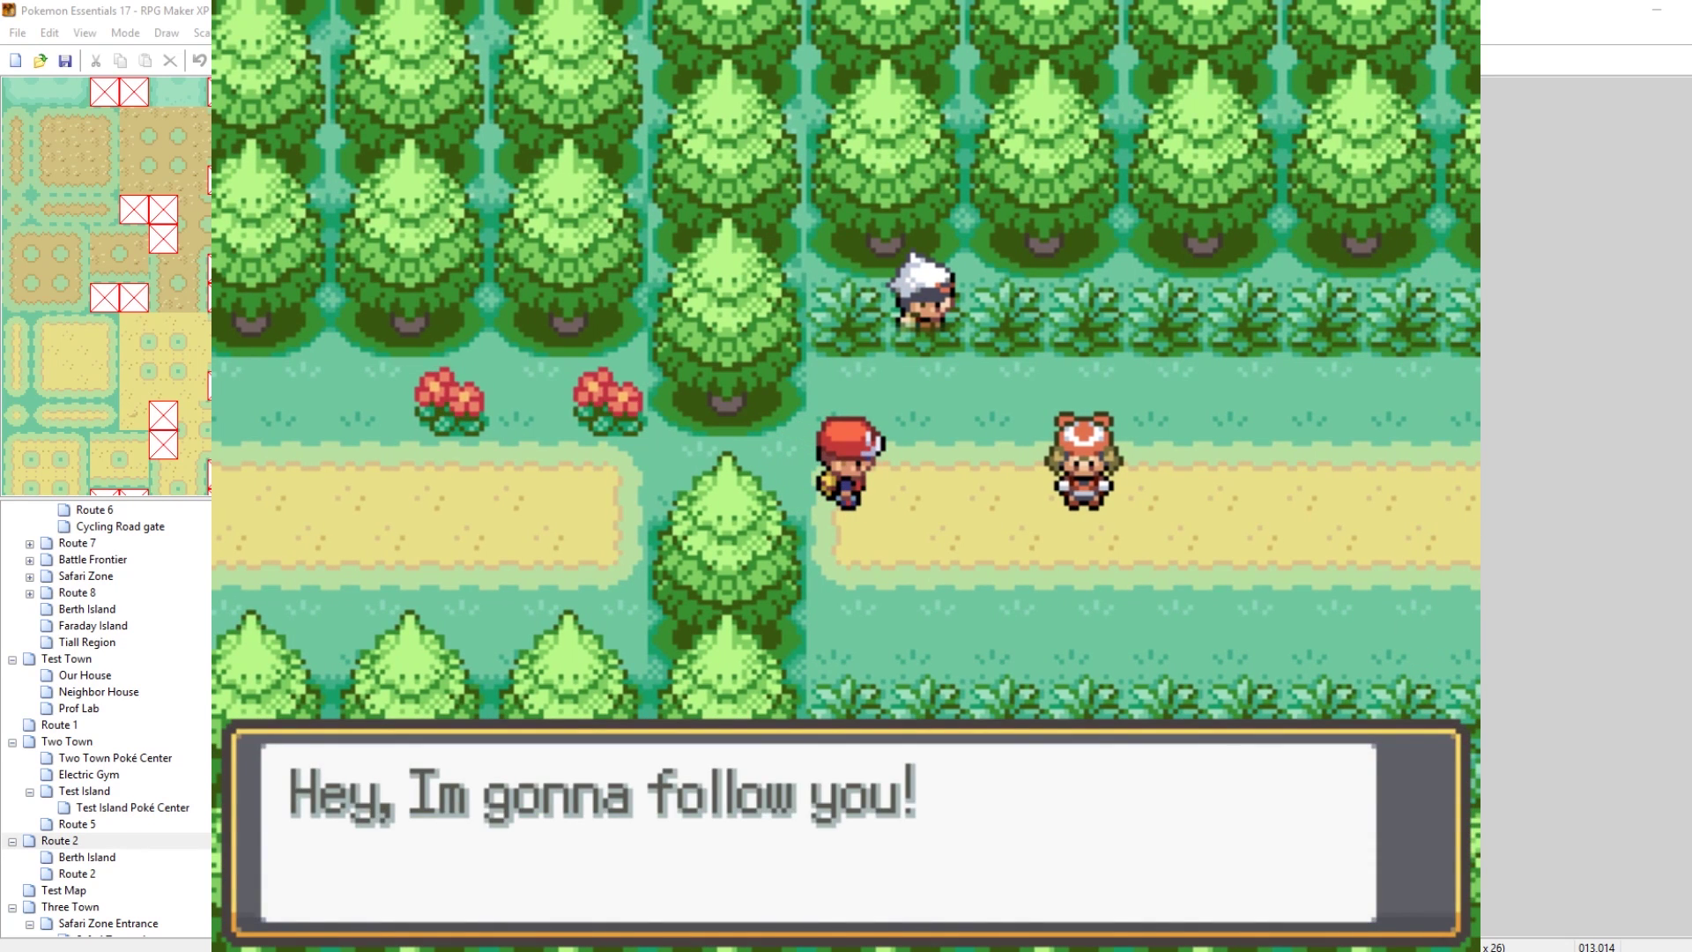
pyautogui.press('c')
# Step: Walk back and forth along the Route 2 path to check that May follows the player
pyautogui.press('Right')
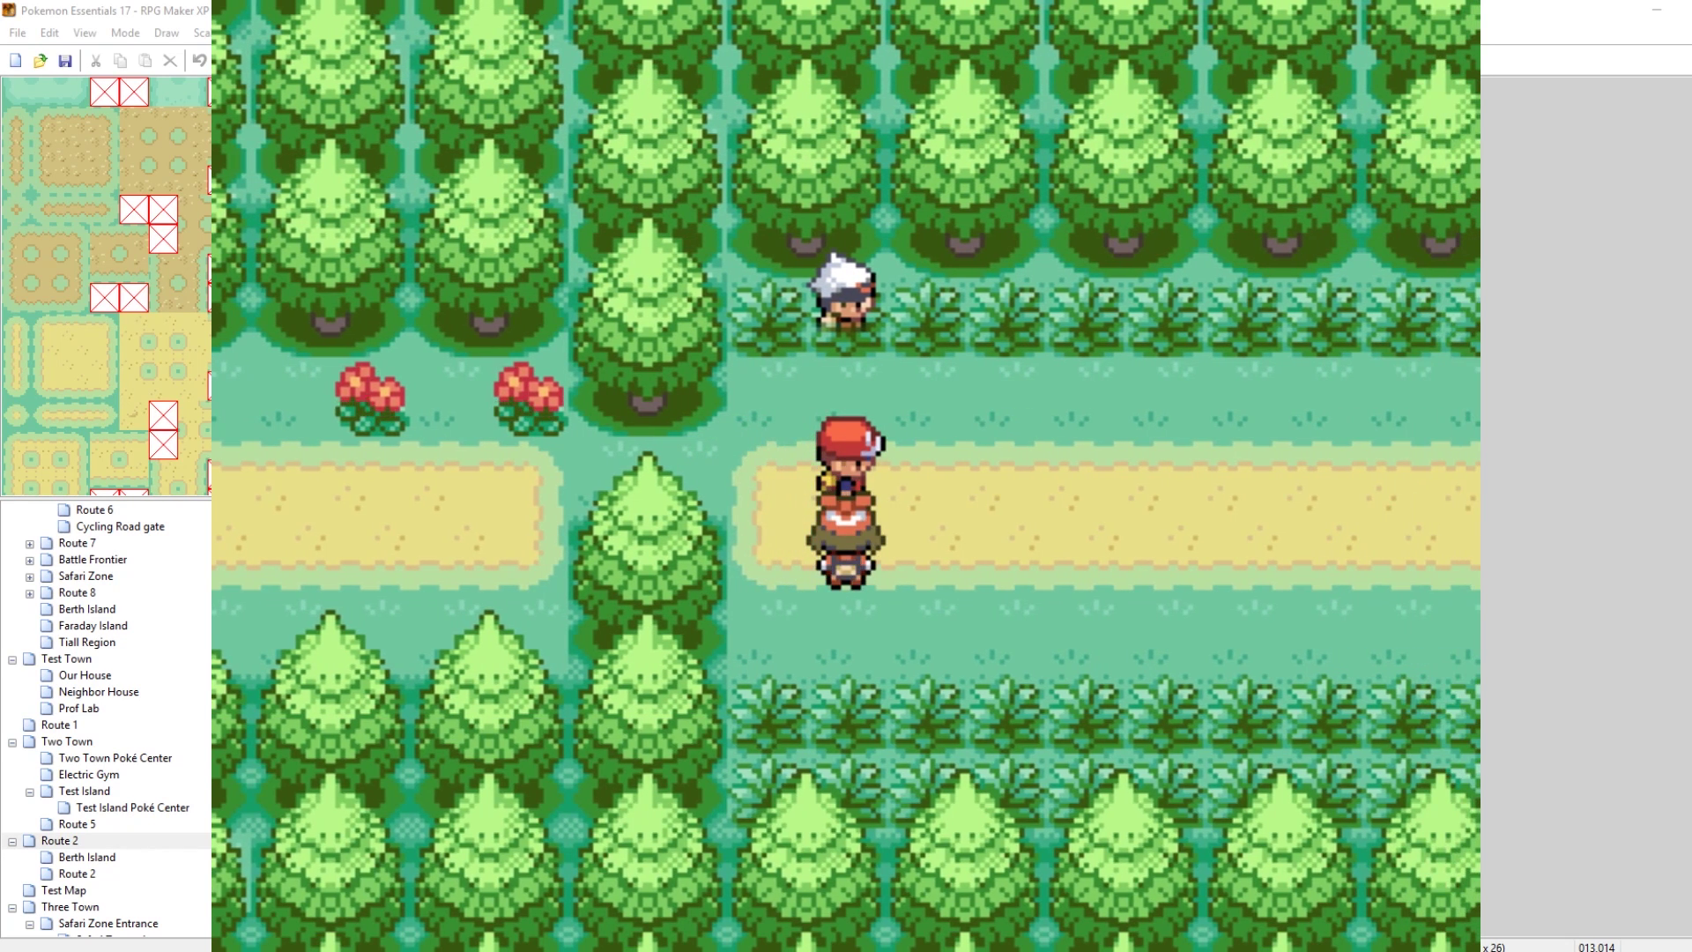
pyautogui.press('Right')
pyautogui.press('Right')
pyautogui.press('Down')
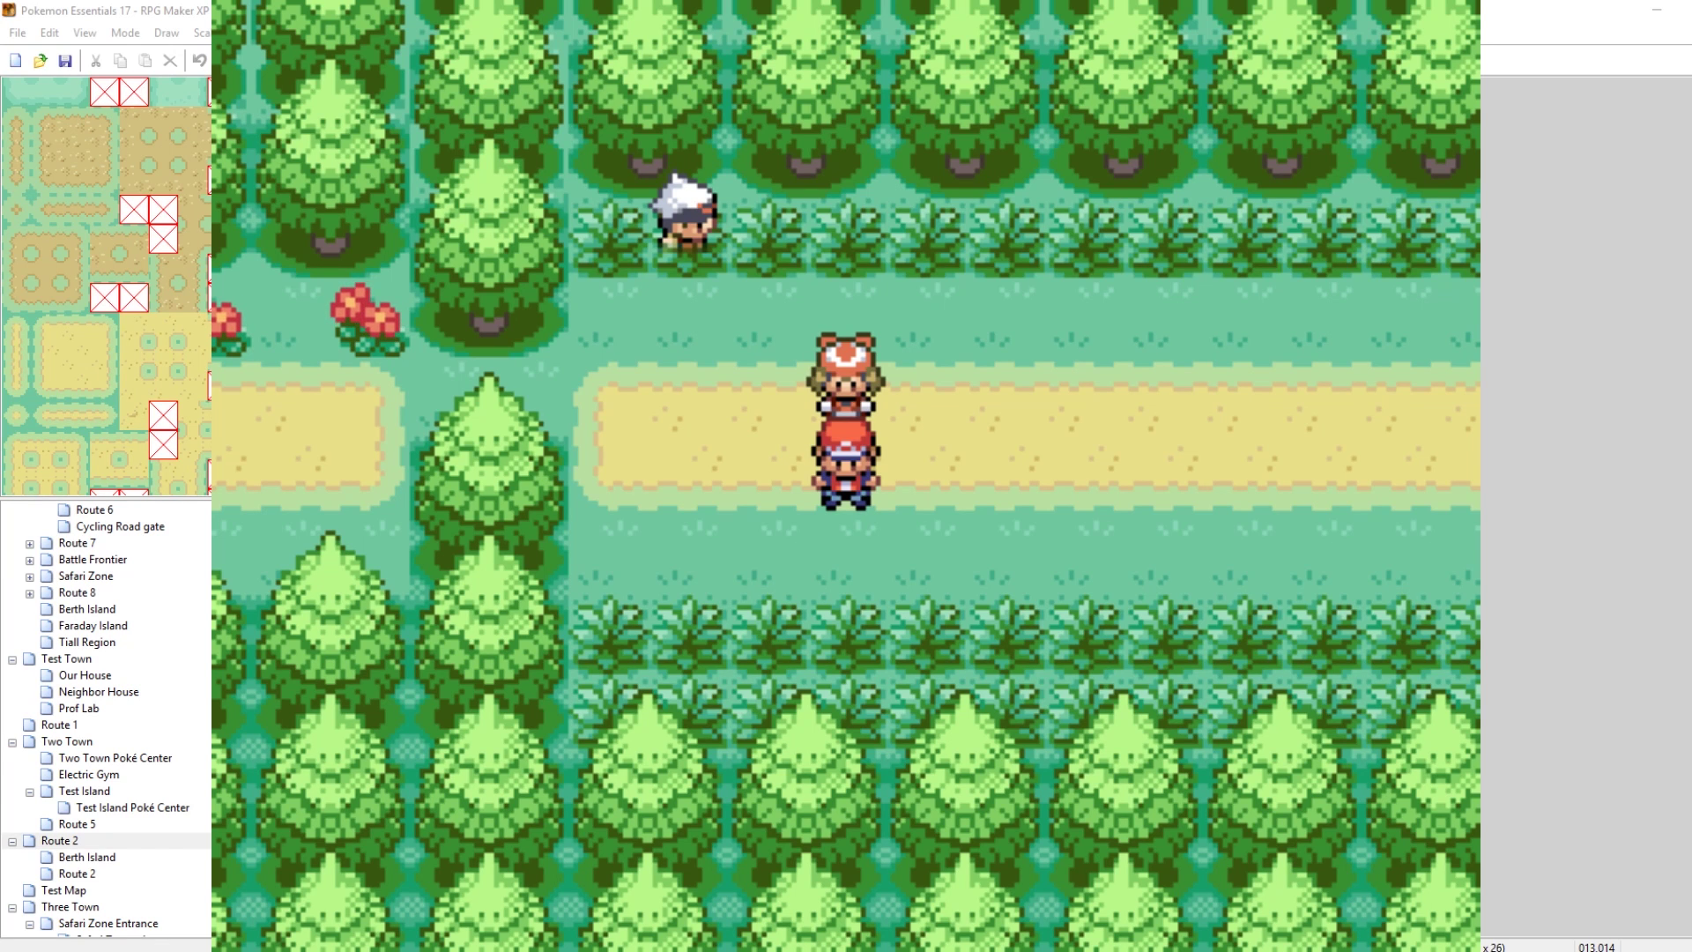
pyautogui.press('Right')
pyautogui.press('Right')
pyautogui.press('Right')
pyautogui.press('Right')
pyautogui.press('Right')
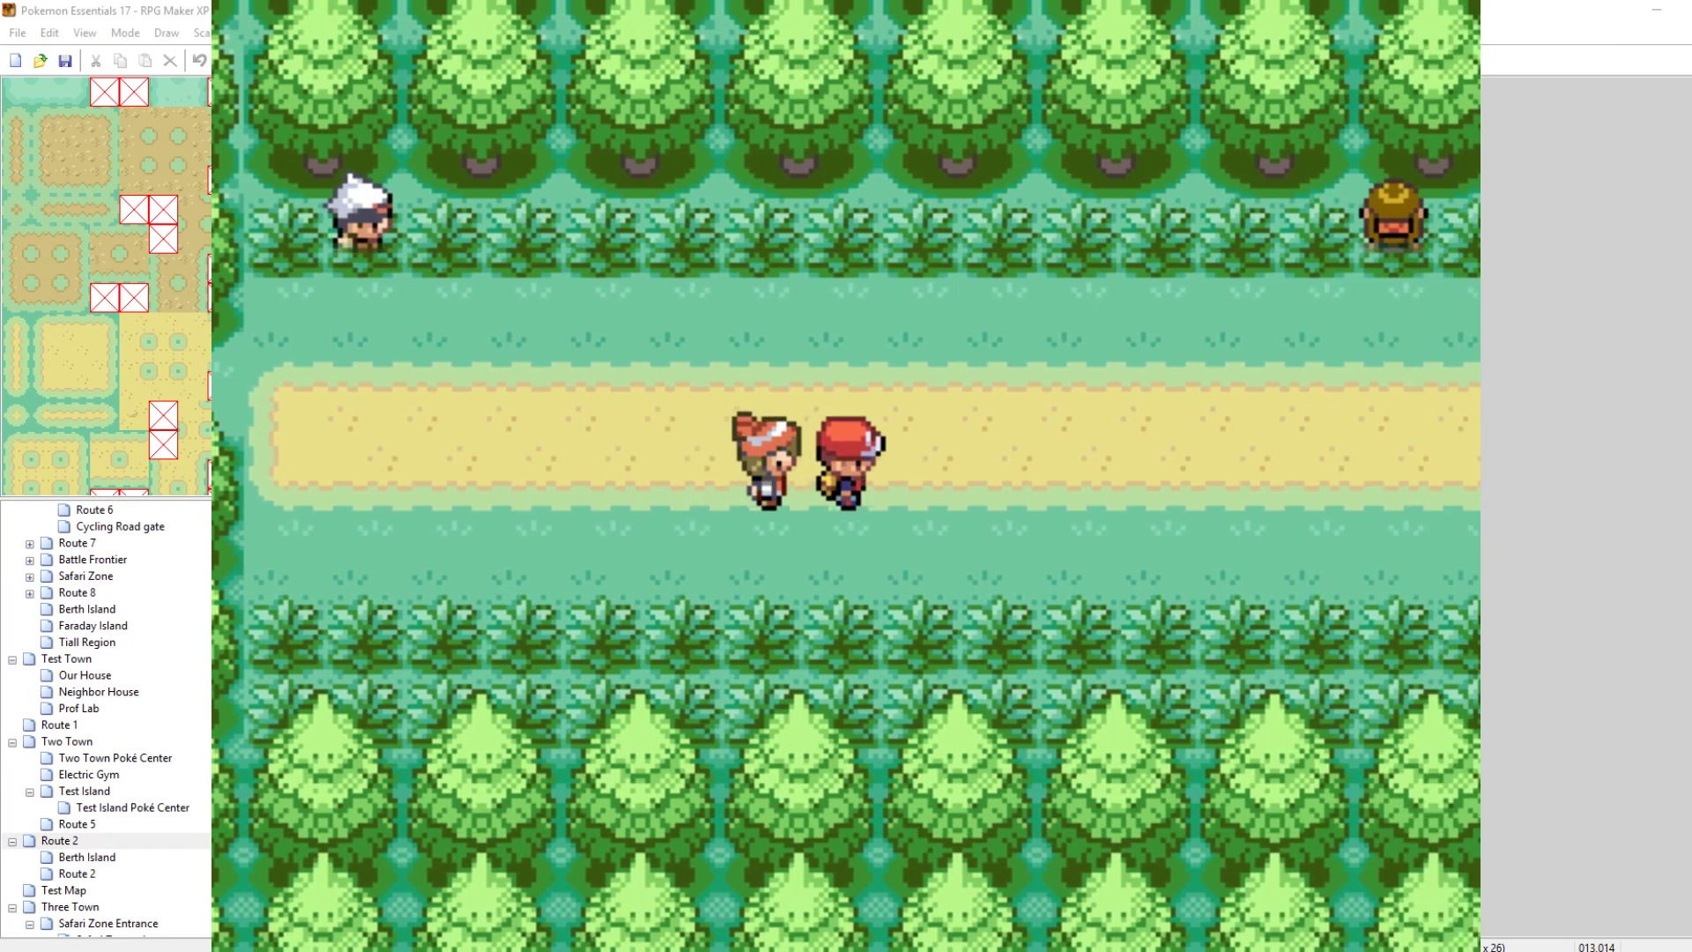
pyautogui.press('Right')
pyautogui.press('Up')
pyautogui.press('Up')
pyautogui.press('Up')
pyautogui.press('Left')
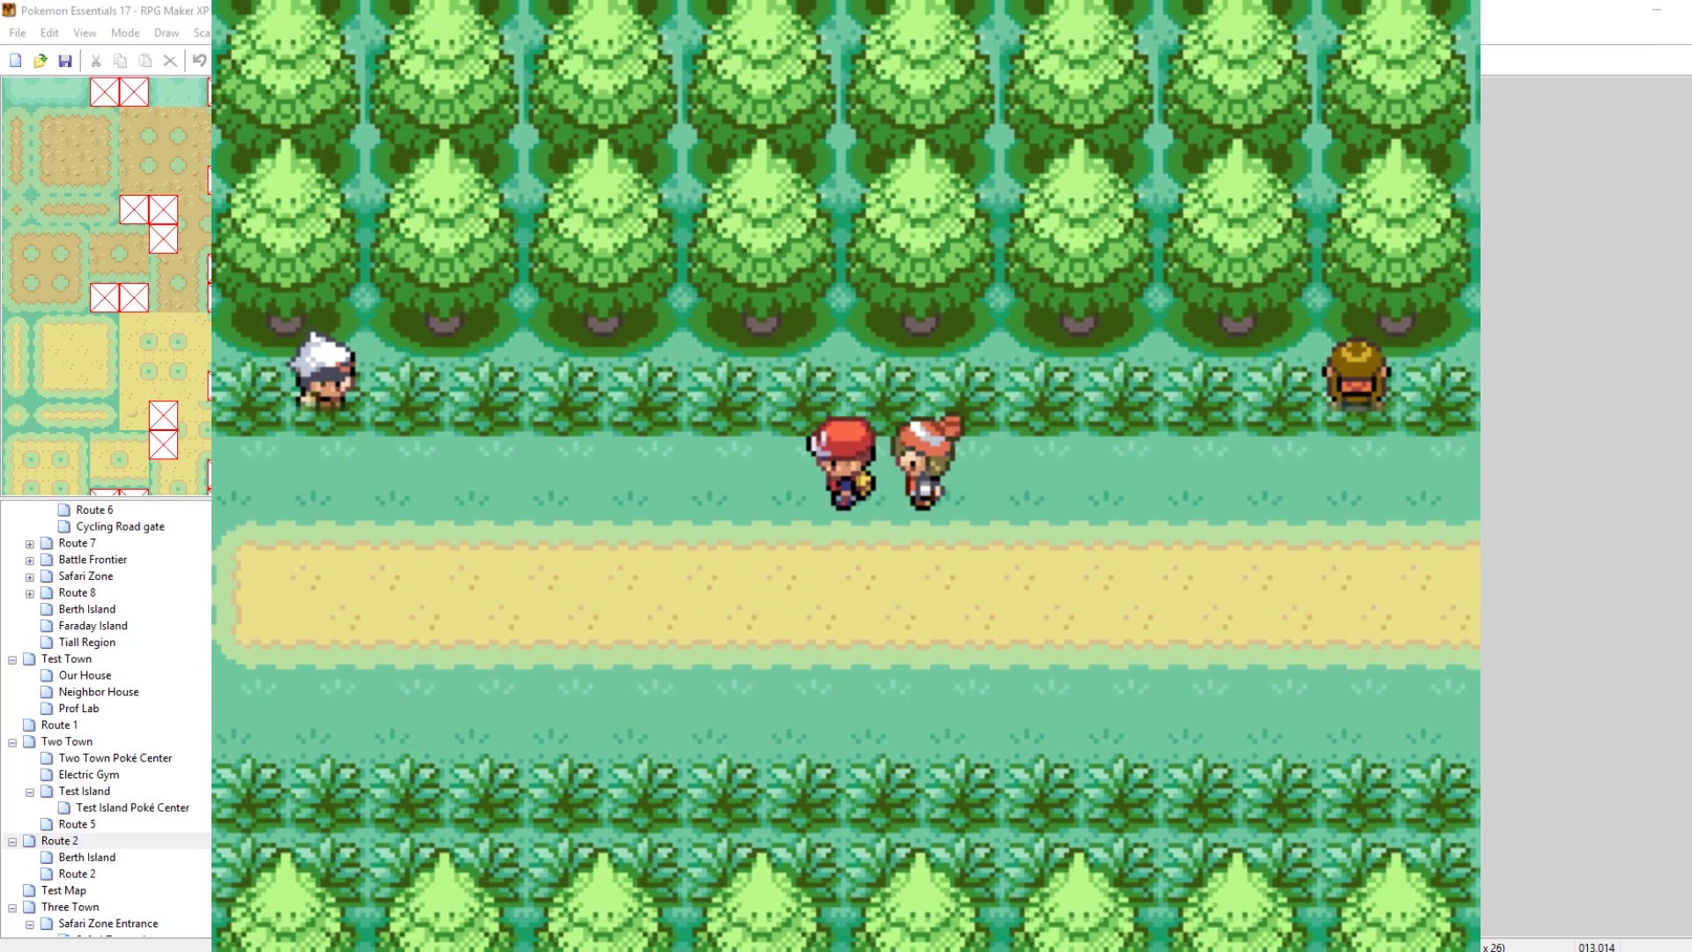
pyautogui.press('Left')
pyautogui.press('Left')
pyautogui.press('Left')
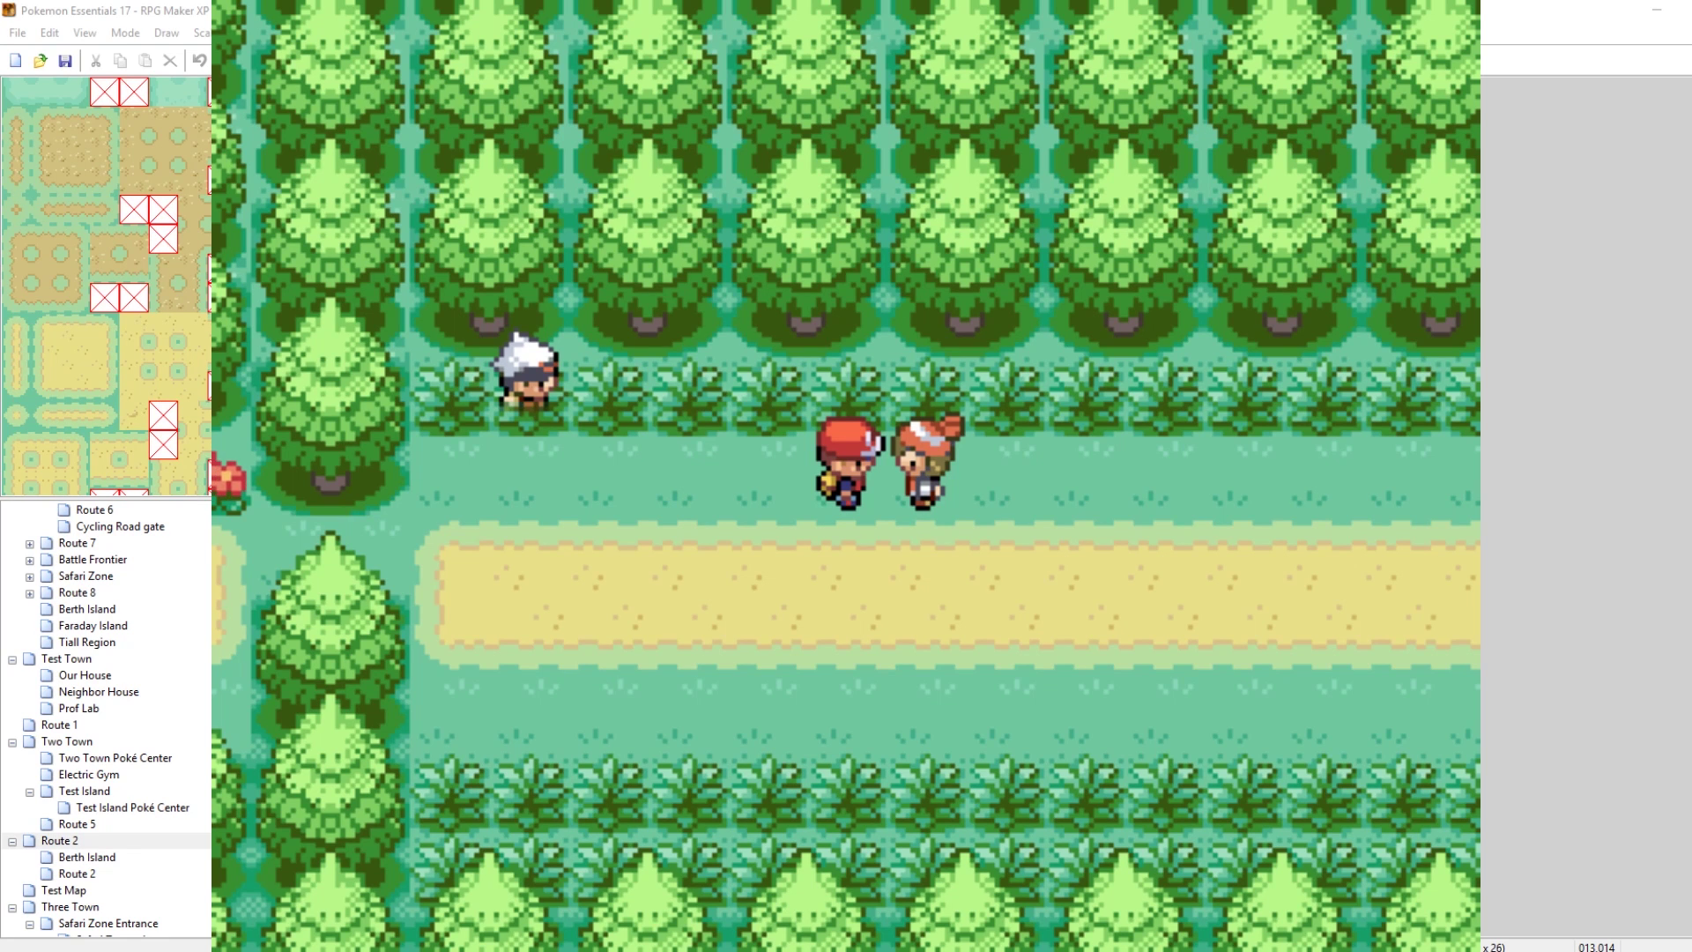
# Step: Walk through the tall grass with May to trigger a wild double battle and advance its opening messages
pyautogui.press('Up')
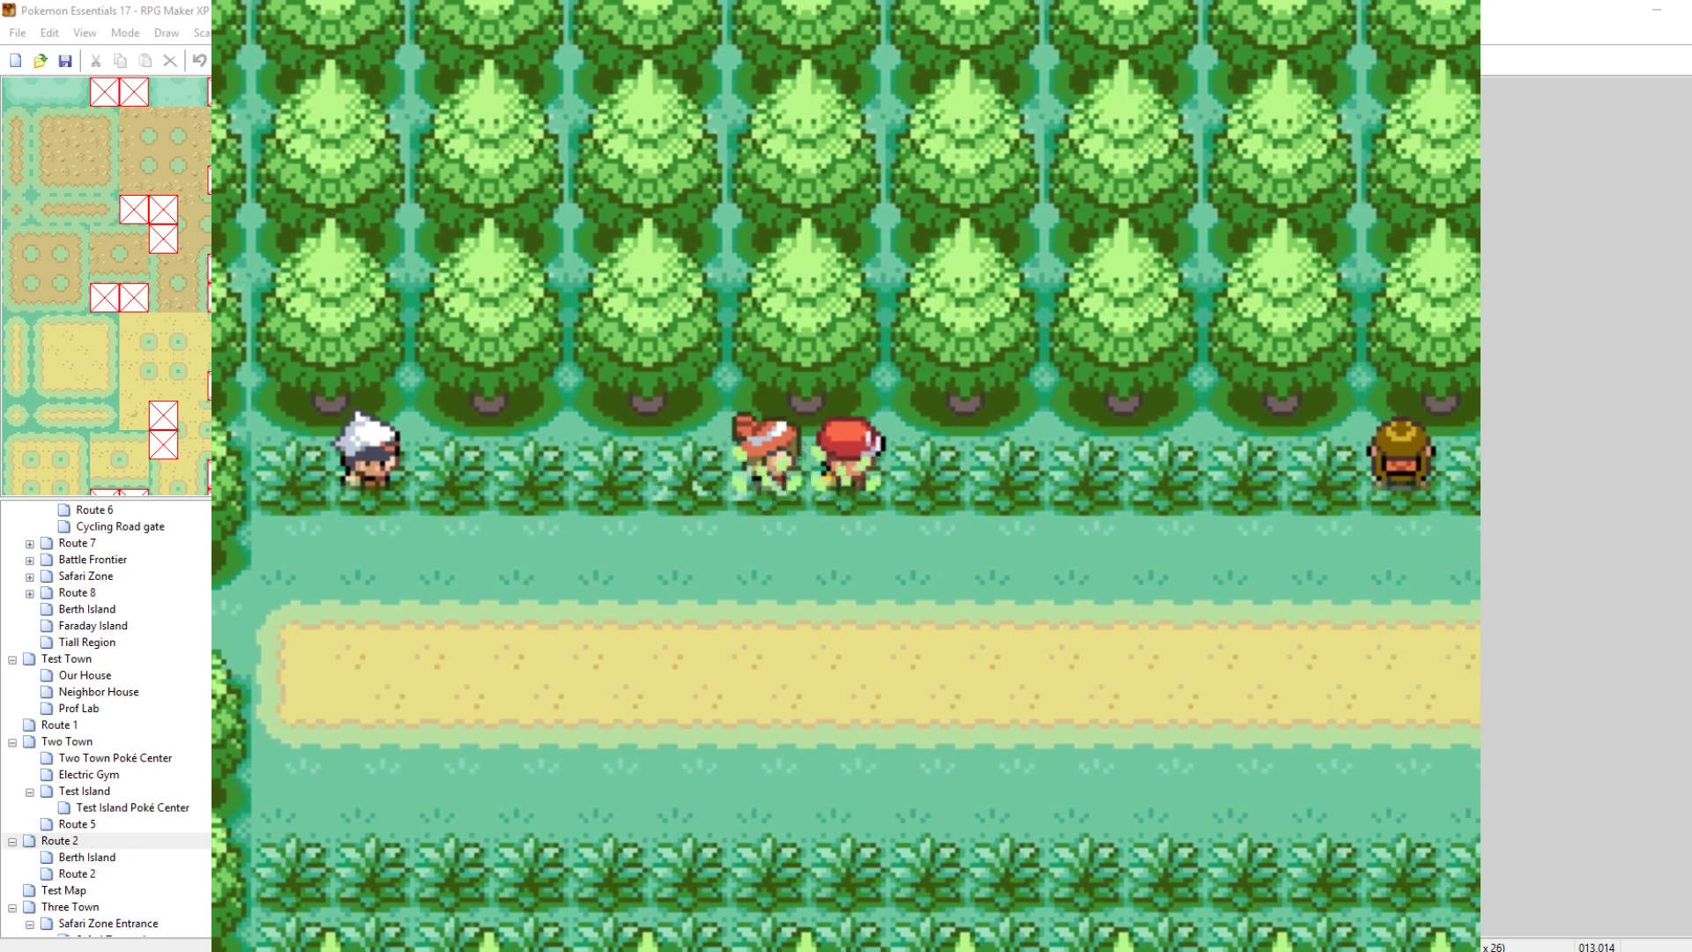
pyautogui.press('Right')
pyautogui.press('Right')
pyautogui.press('Left')
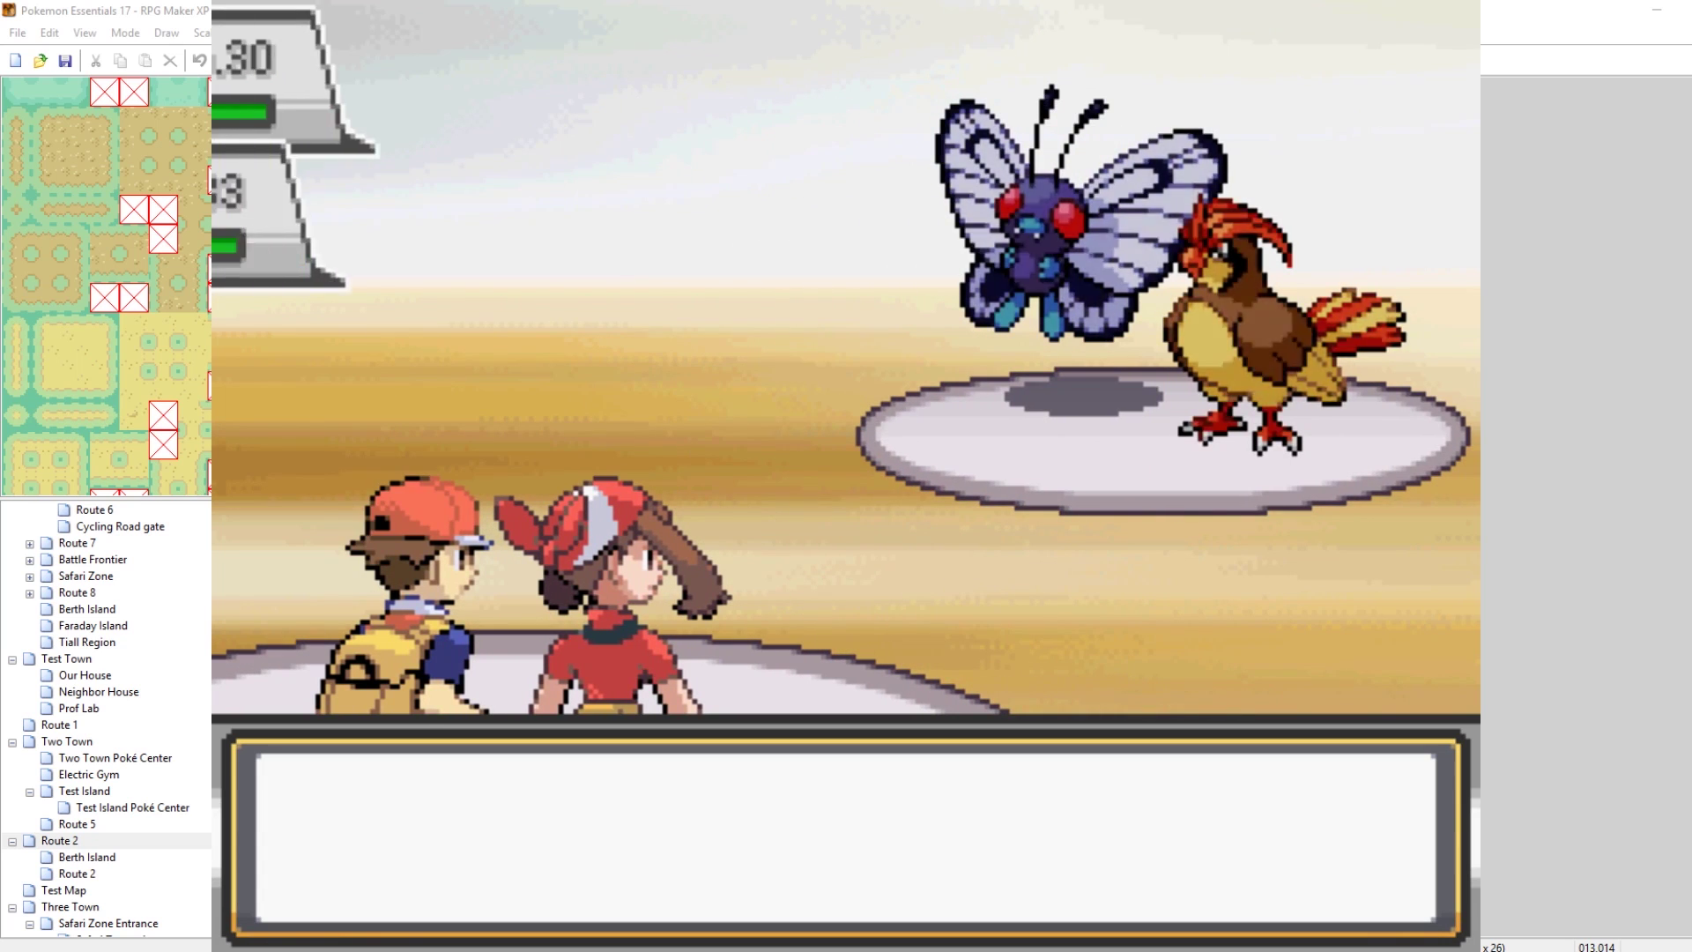
pyautogui.press('Return')
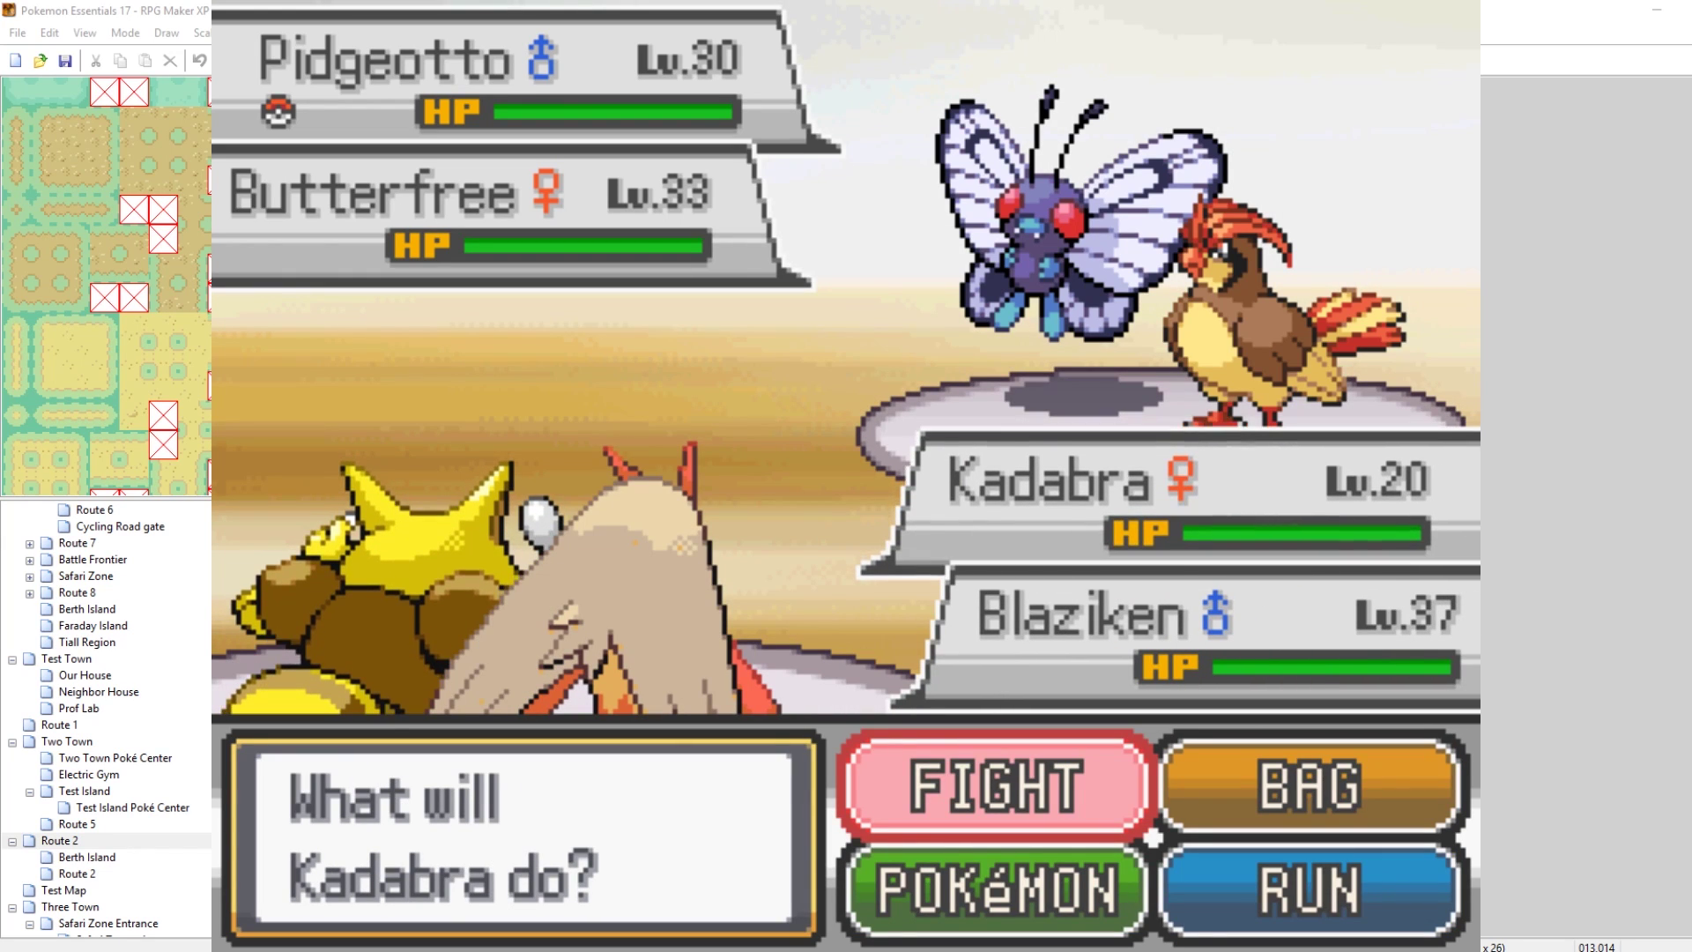
# Step: Run from the wild battle against Pidgeotto and Butterfree
pyautogui.press('Down')
pyautogui.press('Right')
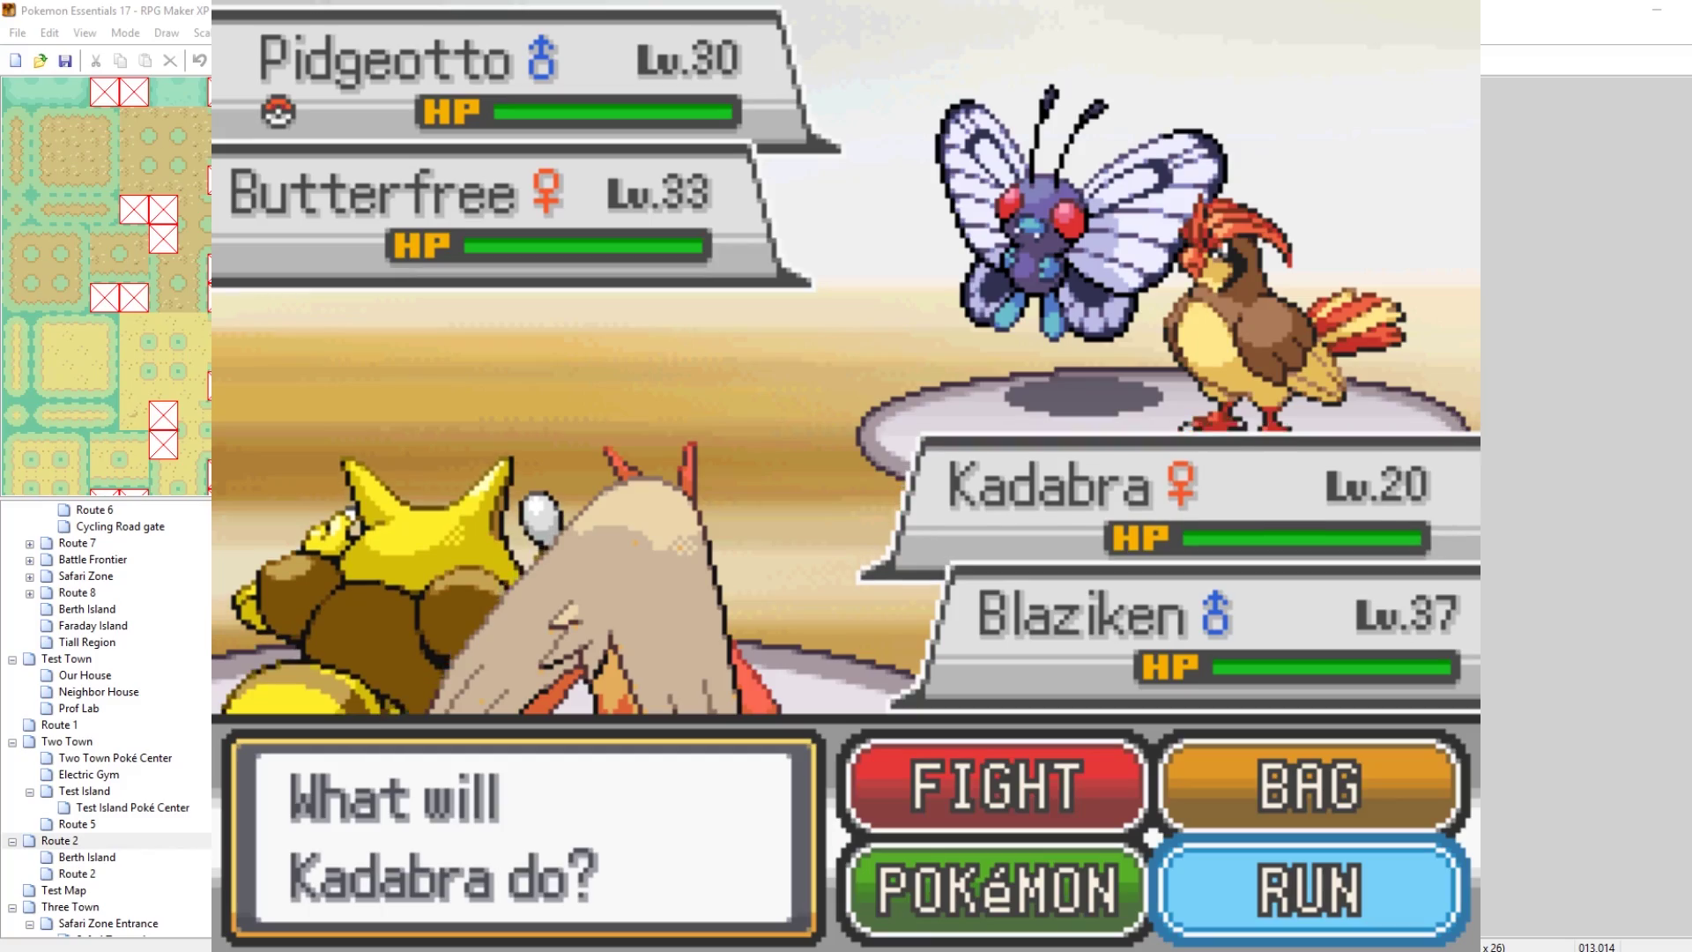
pyautogui.press('Return')
pyautogui.press('Return')
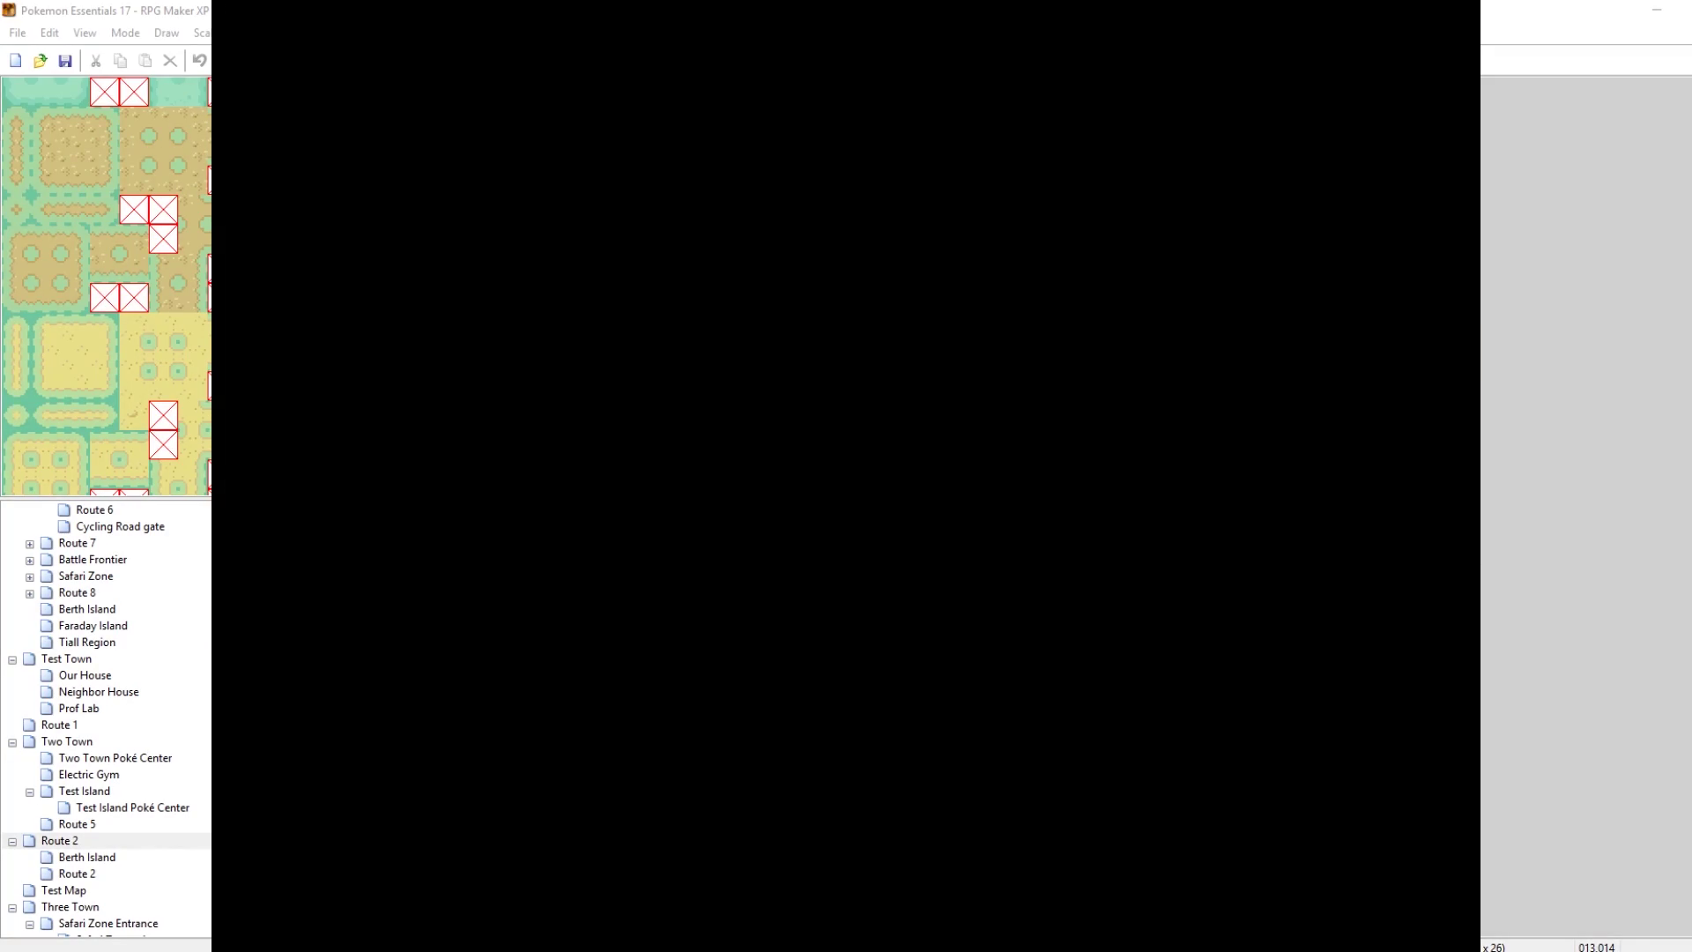
# Step: Walk east with May to the brown-haired trainer in the grass and start a trainer battle to test the partnership
pyautogui.press('Down')
pyautogui.press('Down')
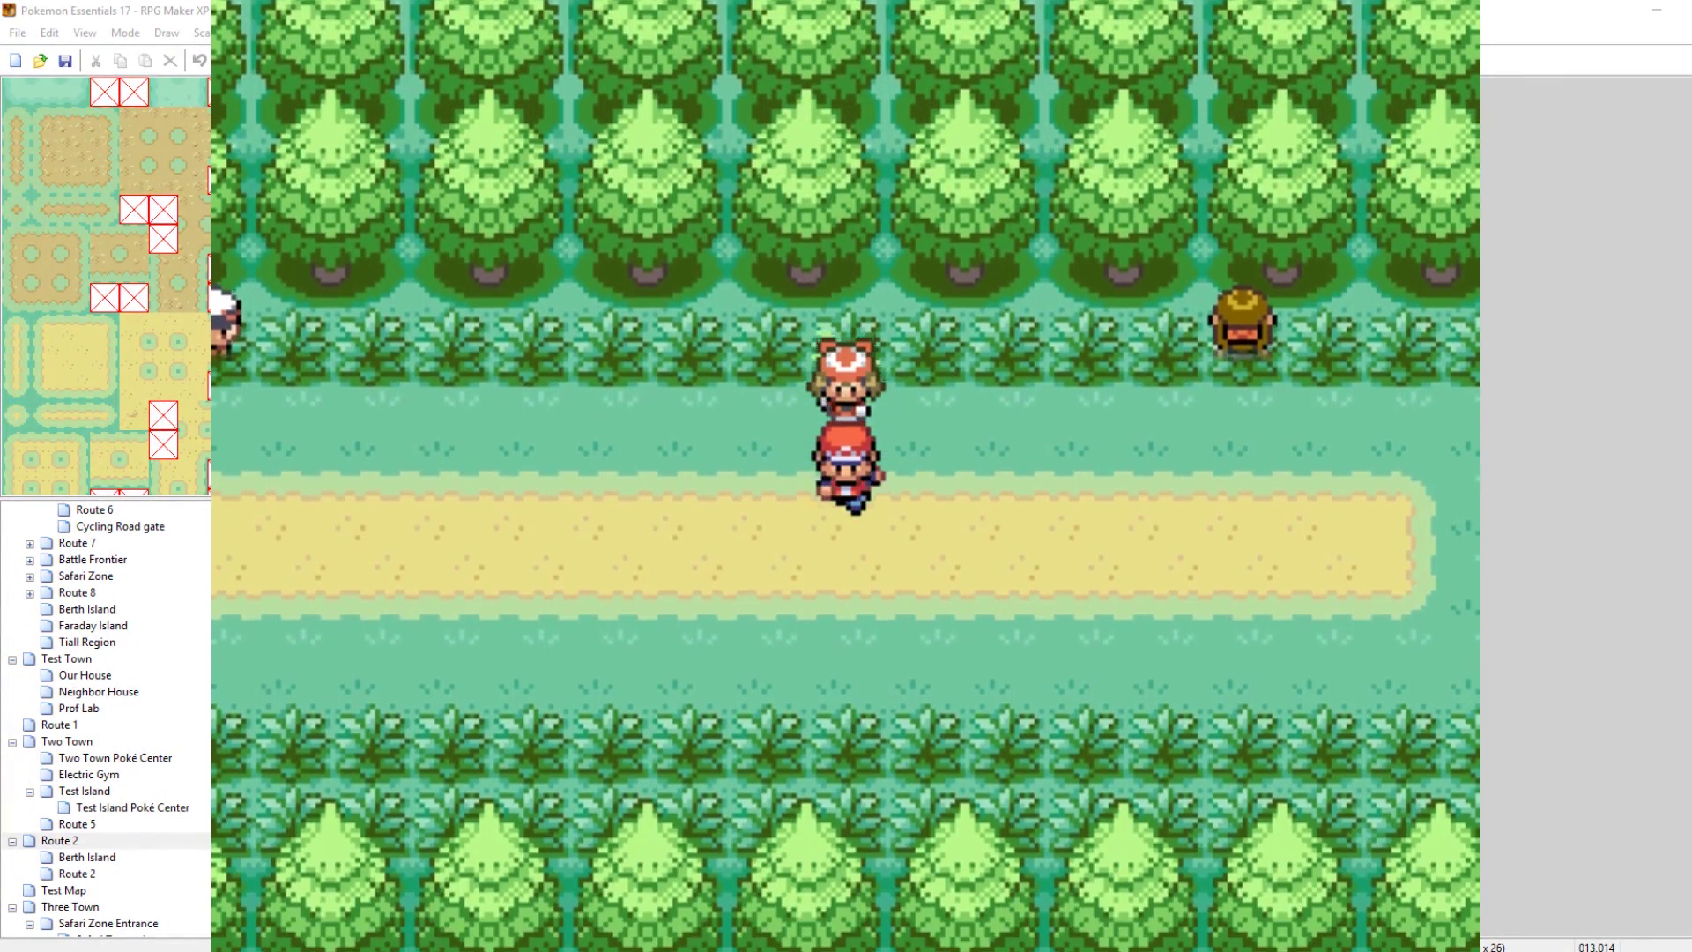
pyautogui.press('Right')
pyautogui.press('Right')
pyautogui.press('Right')
pyautogui.press('Right')
pyautogui.press('Right')
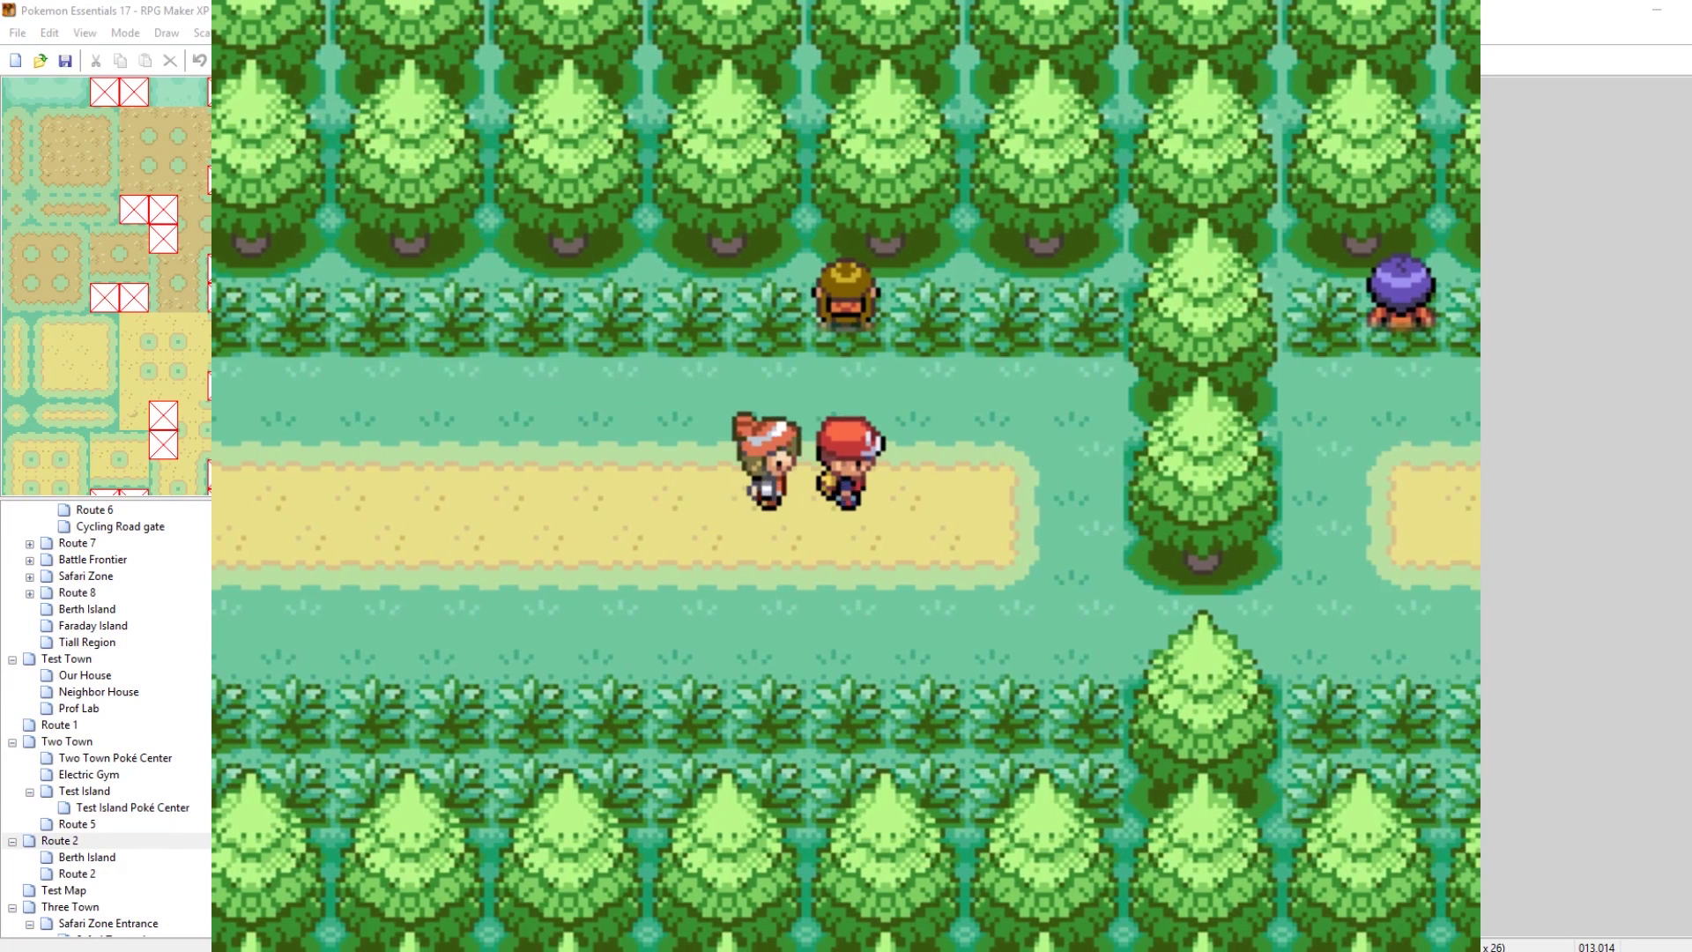
pyautogui.press('Up')
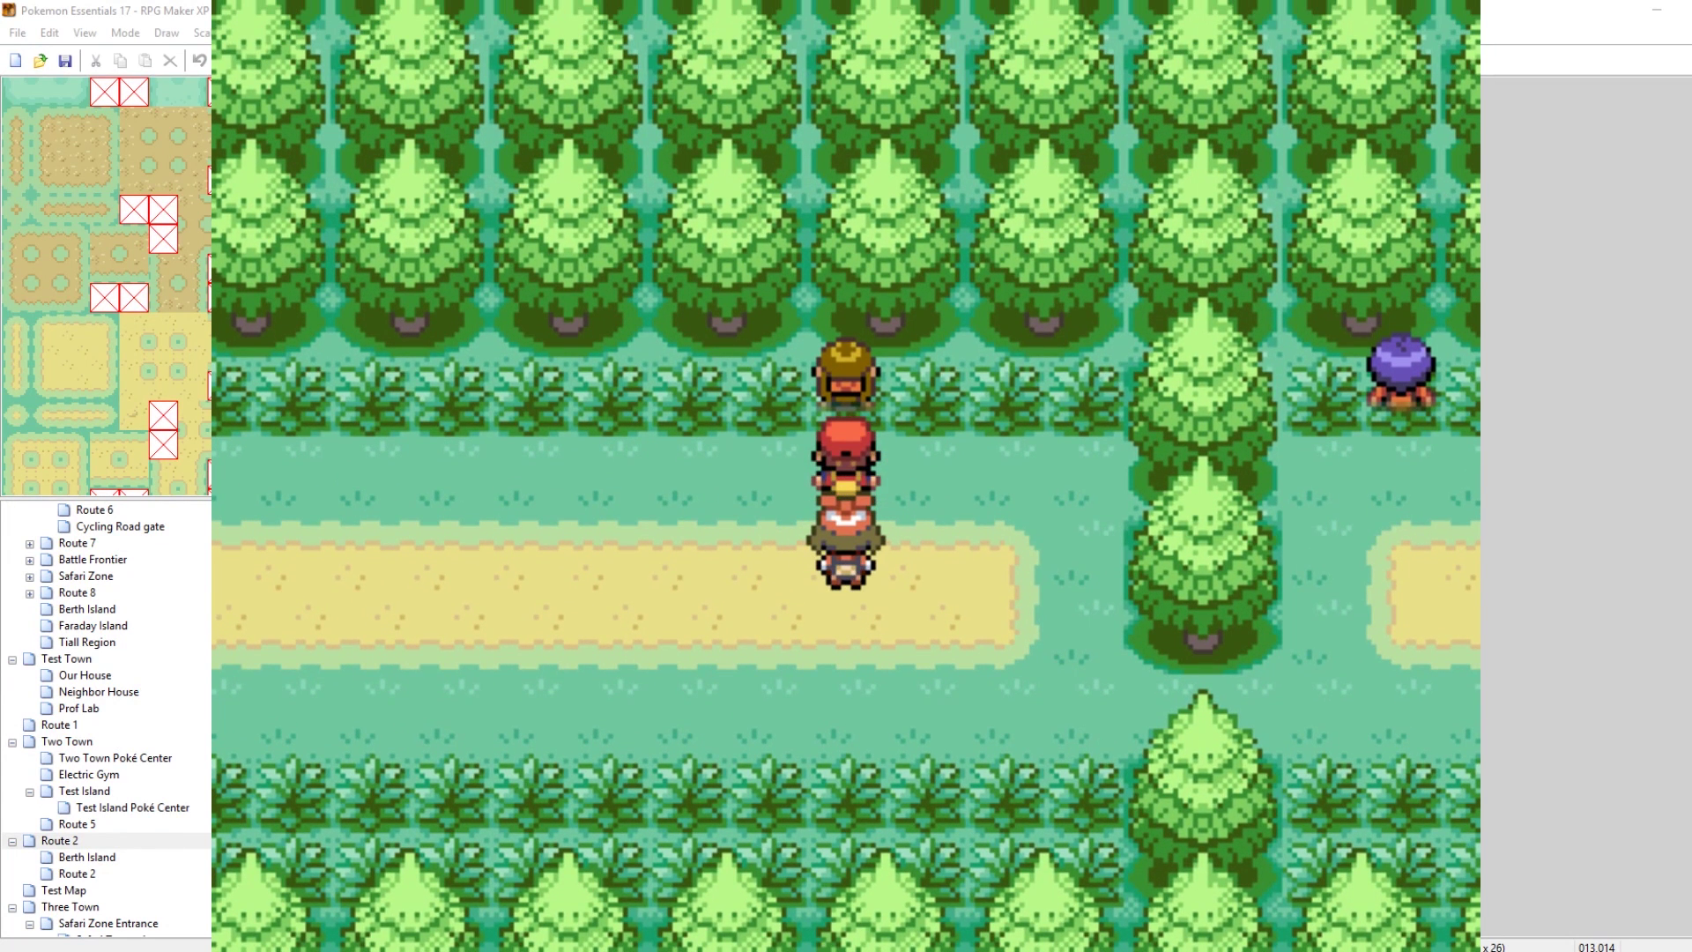
pyautogui.press('Return')
pyautogui.press('Return')
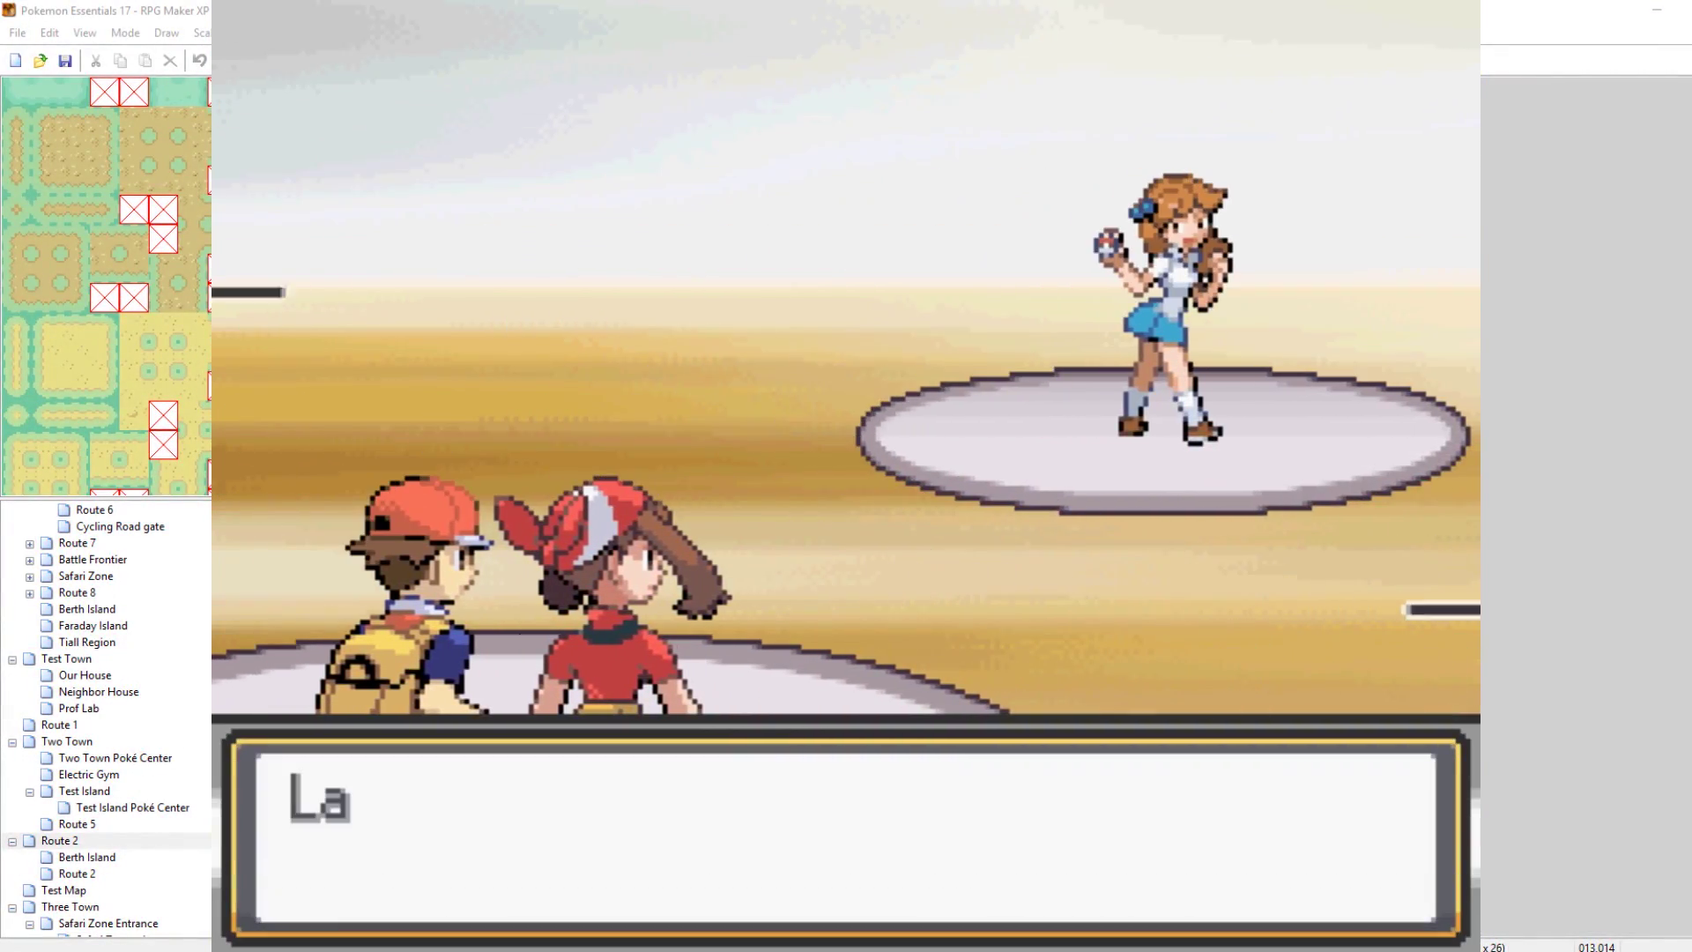
pyautogui.press('Return')
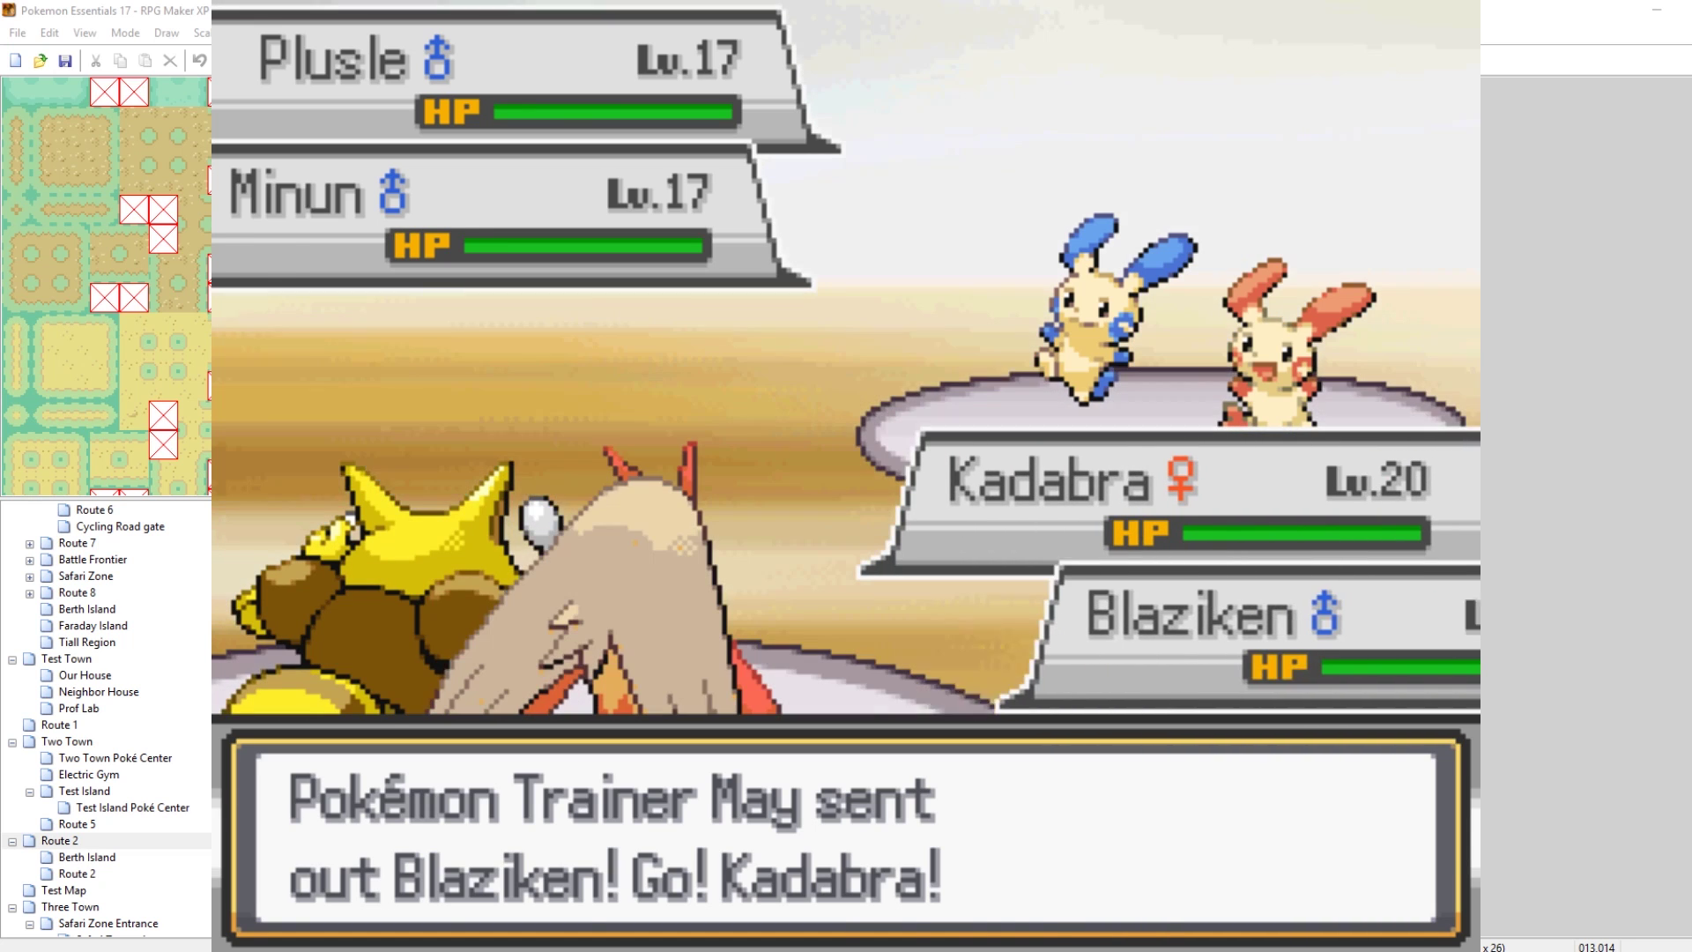
# Step: Run from the trainer battle against Plusle and Minun and advance its closing messages
pyautogui.press('Right')
pyautogui.press('Down')
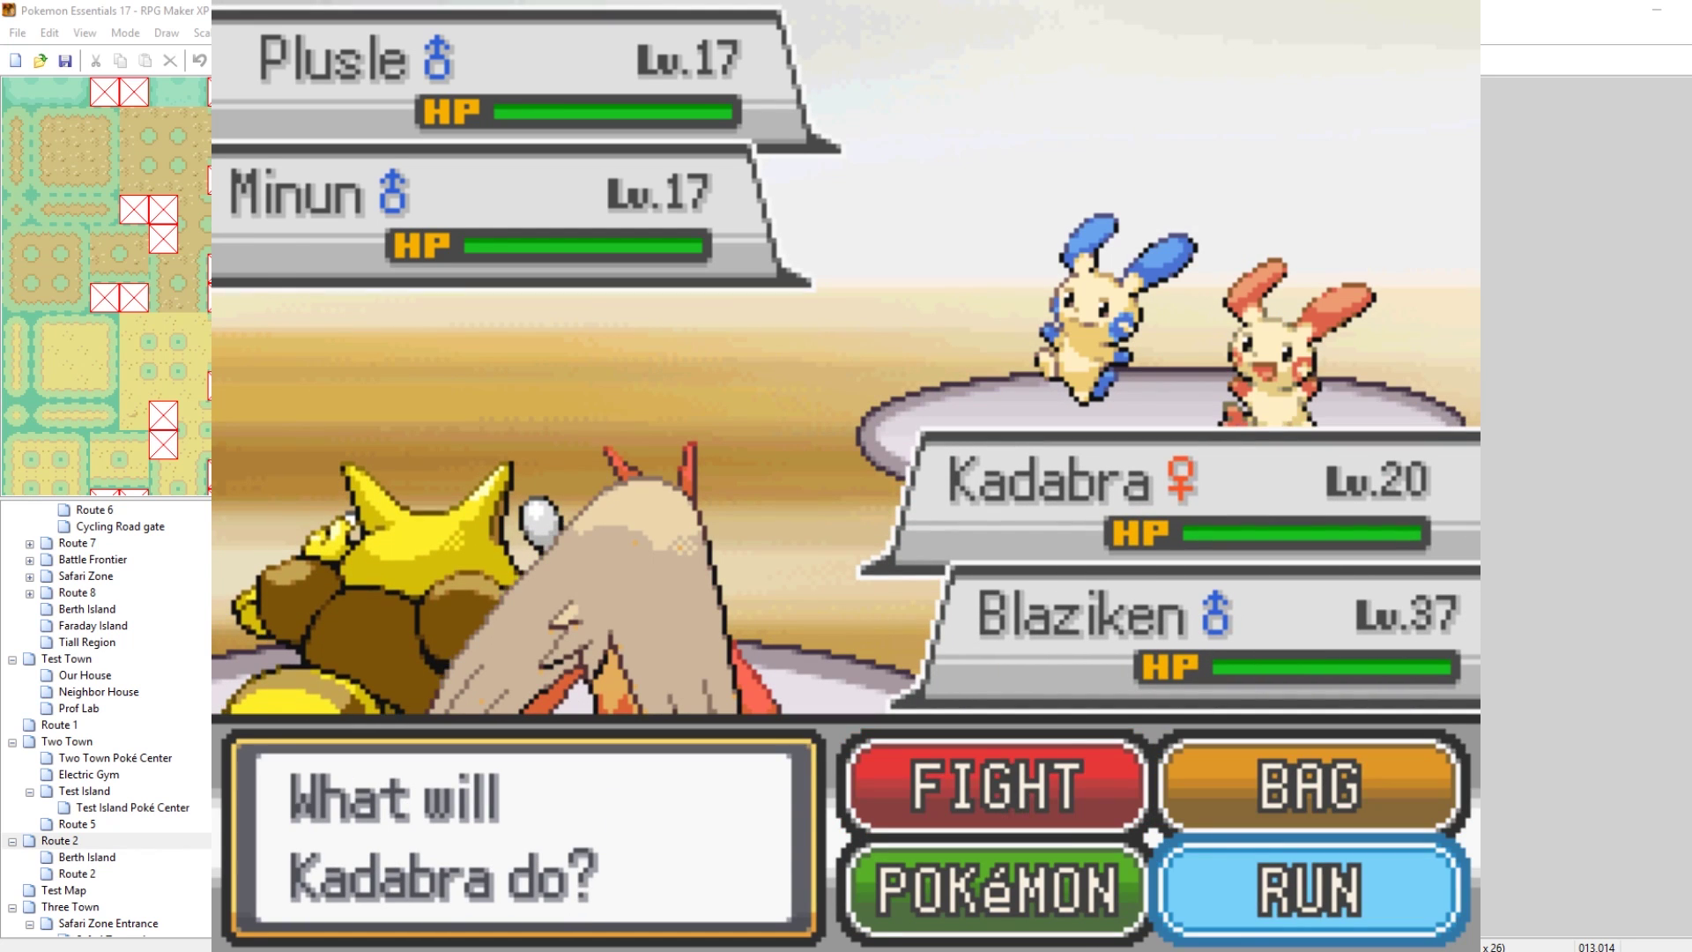
pyautogui.press('Return')
pyautogui.press('Return')
pyautogui.press('Return')
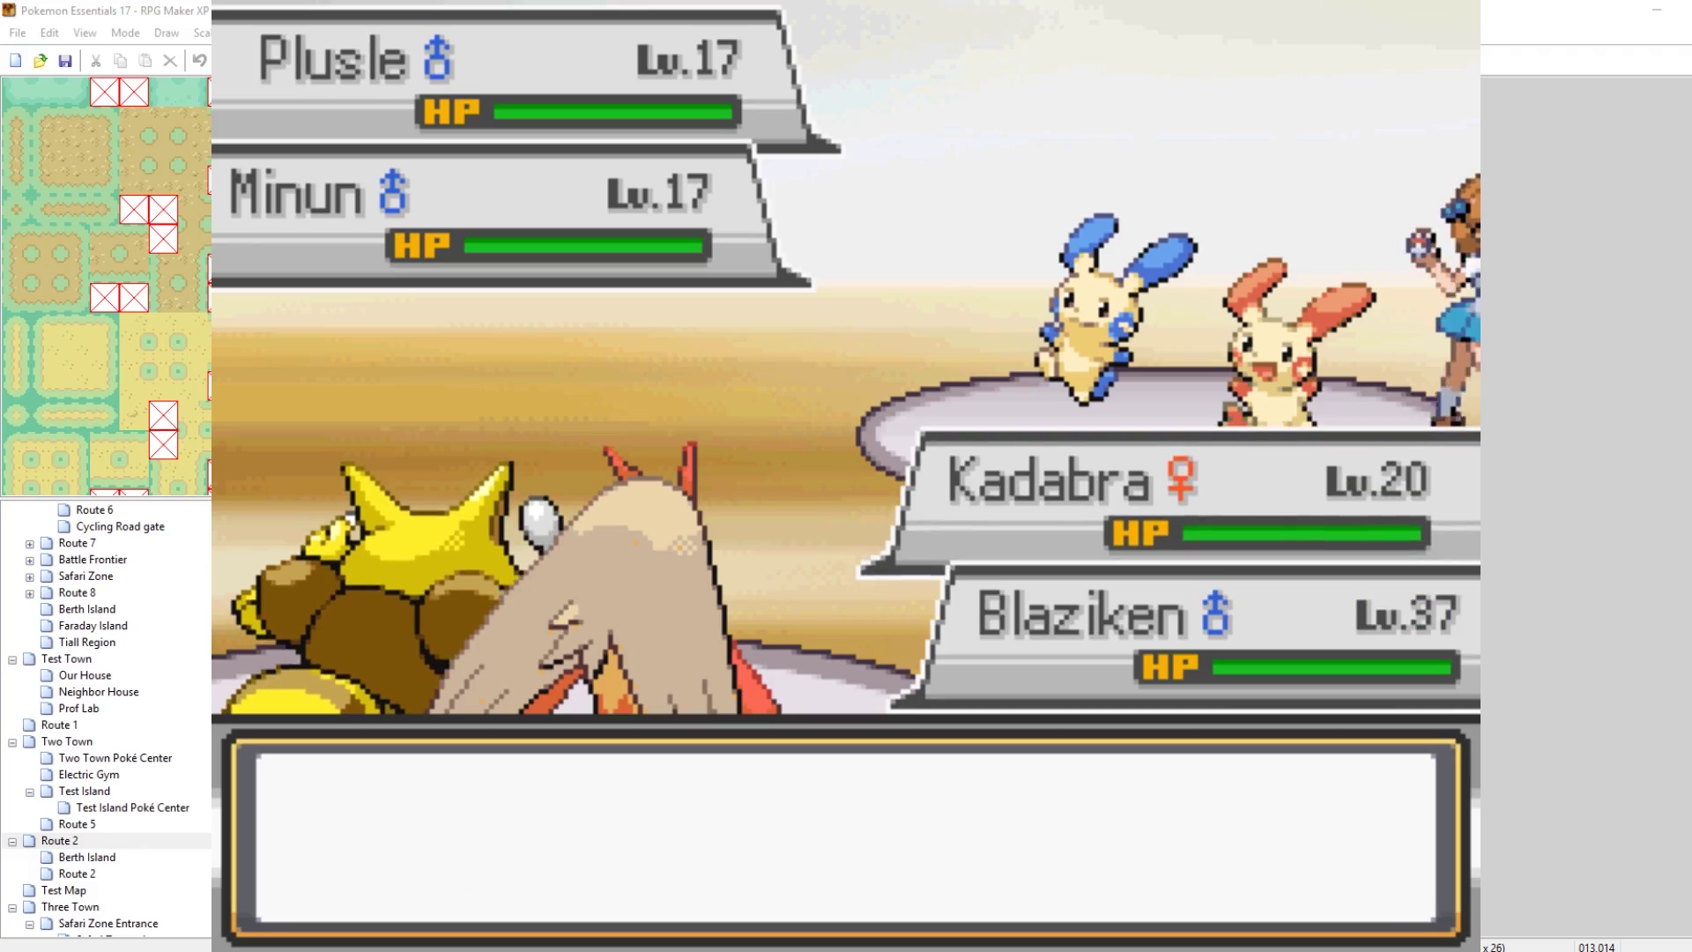
pyautogui.press('Return')
pyautogui.press('Return')
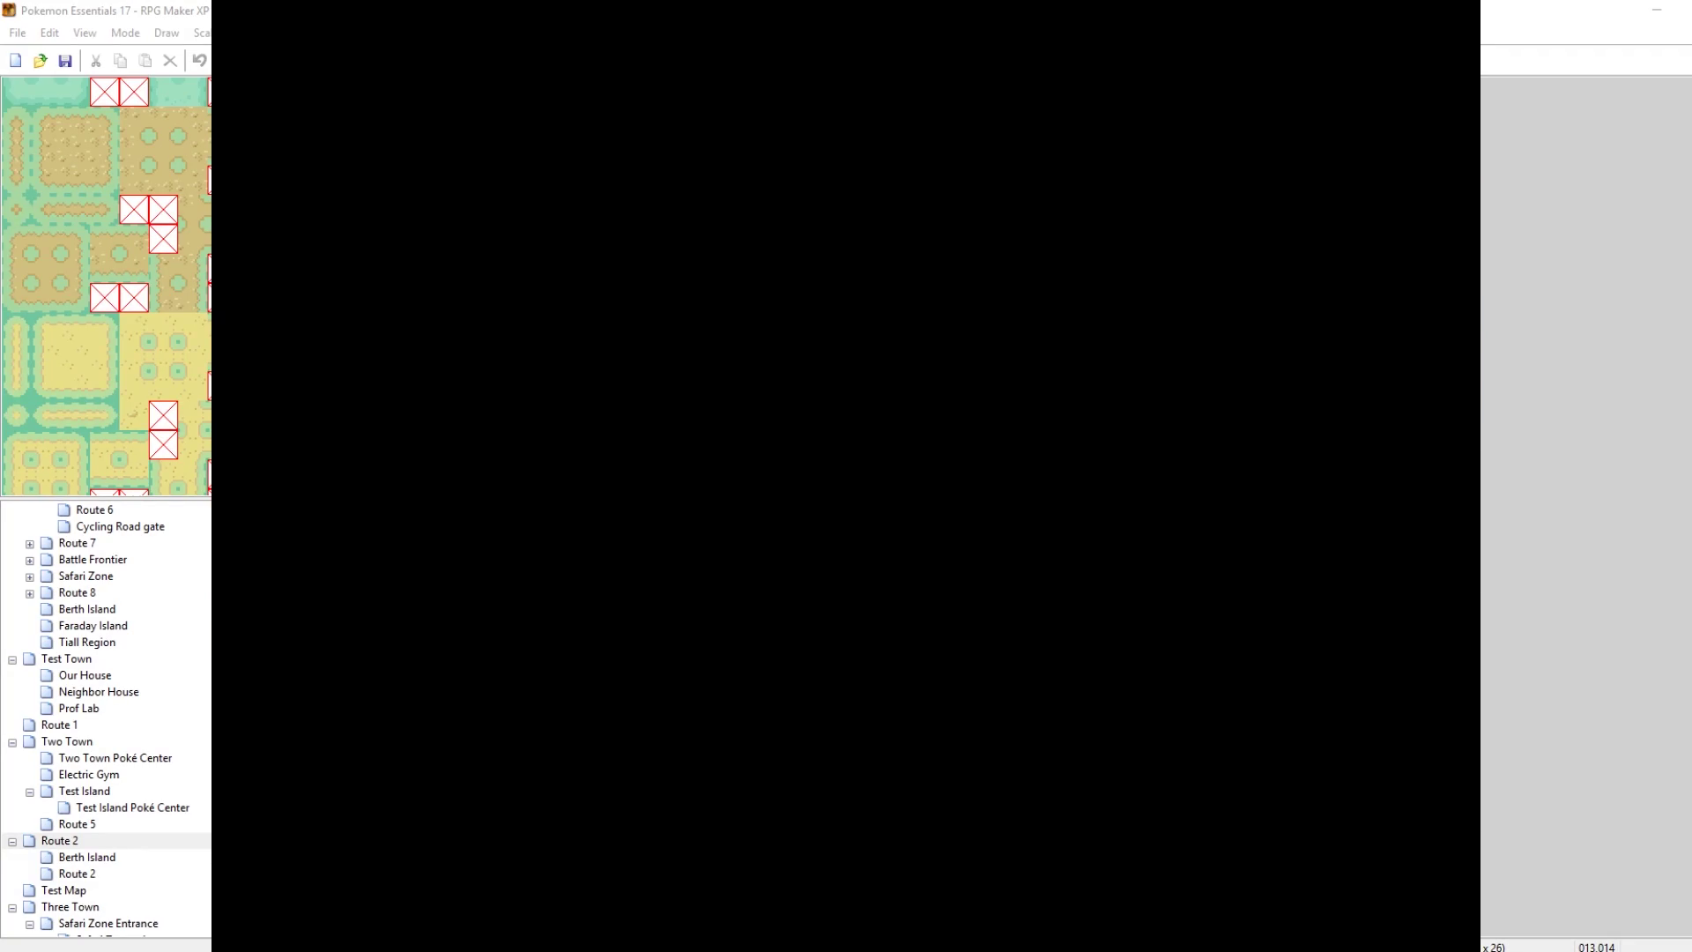
# Step: Walk back down onto the Route 2 path with May and close the playtest
pyautogui.press('Down')
pyautogui.press('Down')
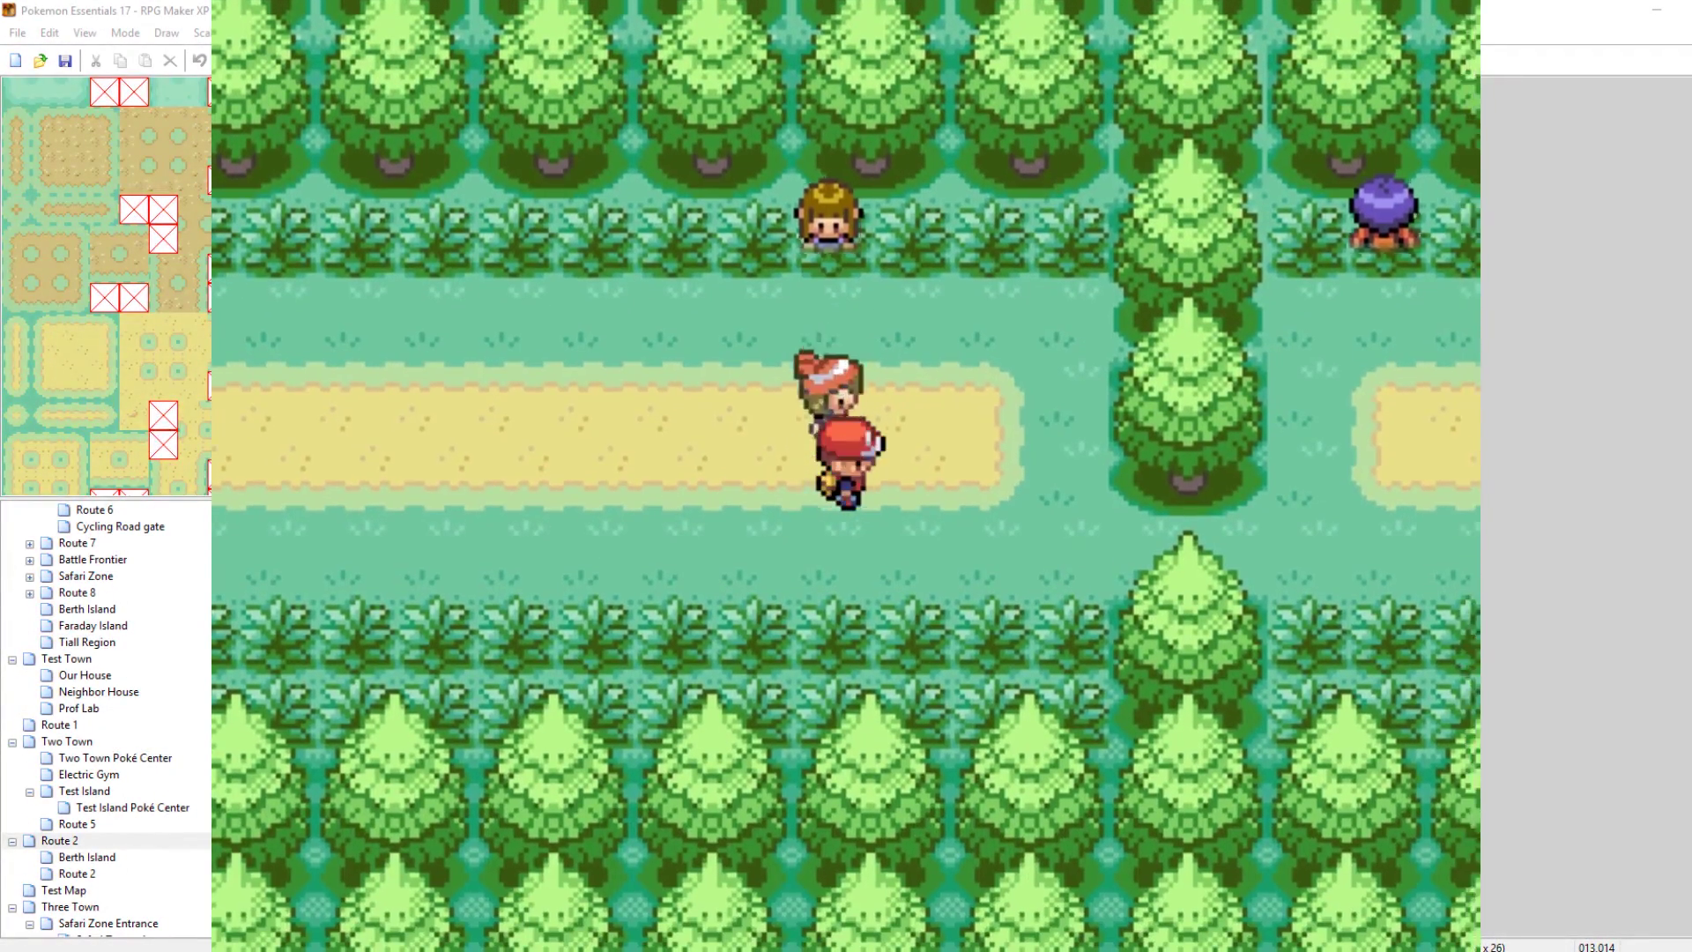
pyautogui.press('Right')
pyautogui.press('Right')
pyautogui.press('Down')
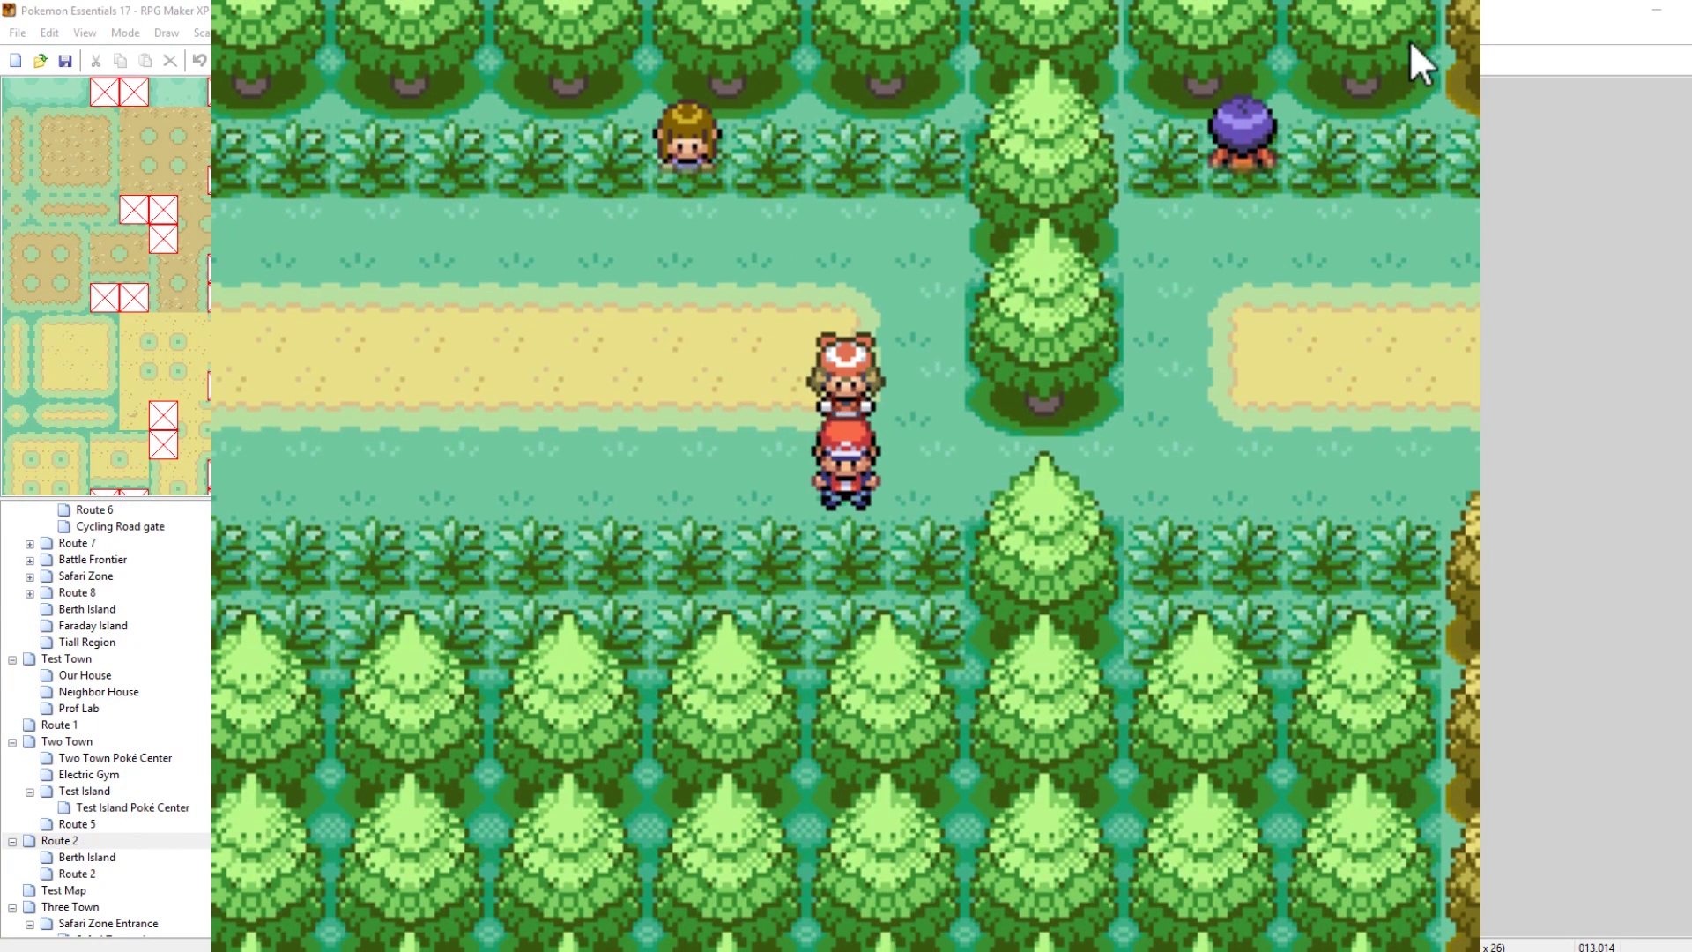
pyautogui.hotkey('alt', 'F4')
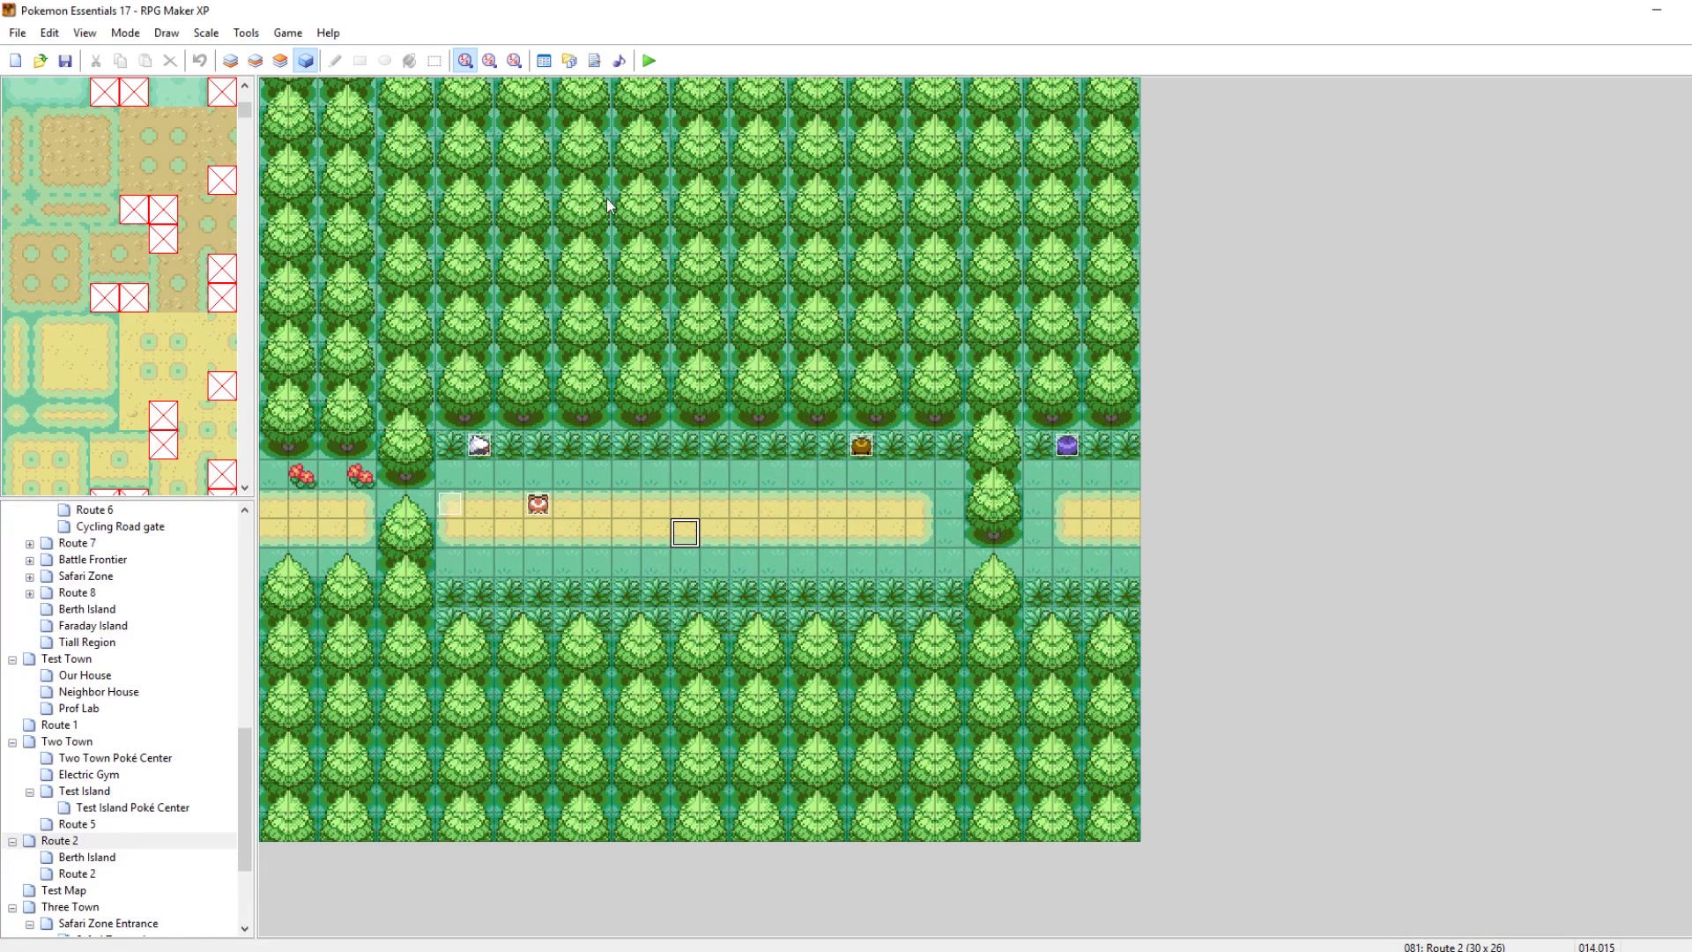
# Step: Add the message "May:\r Hey \PN, let's get through this forest!" to empty common event 004 in the database and apply it
pyautogui.click(540, 507)
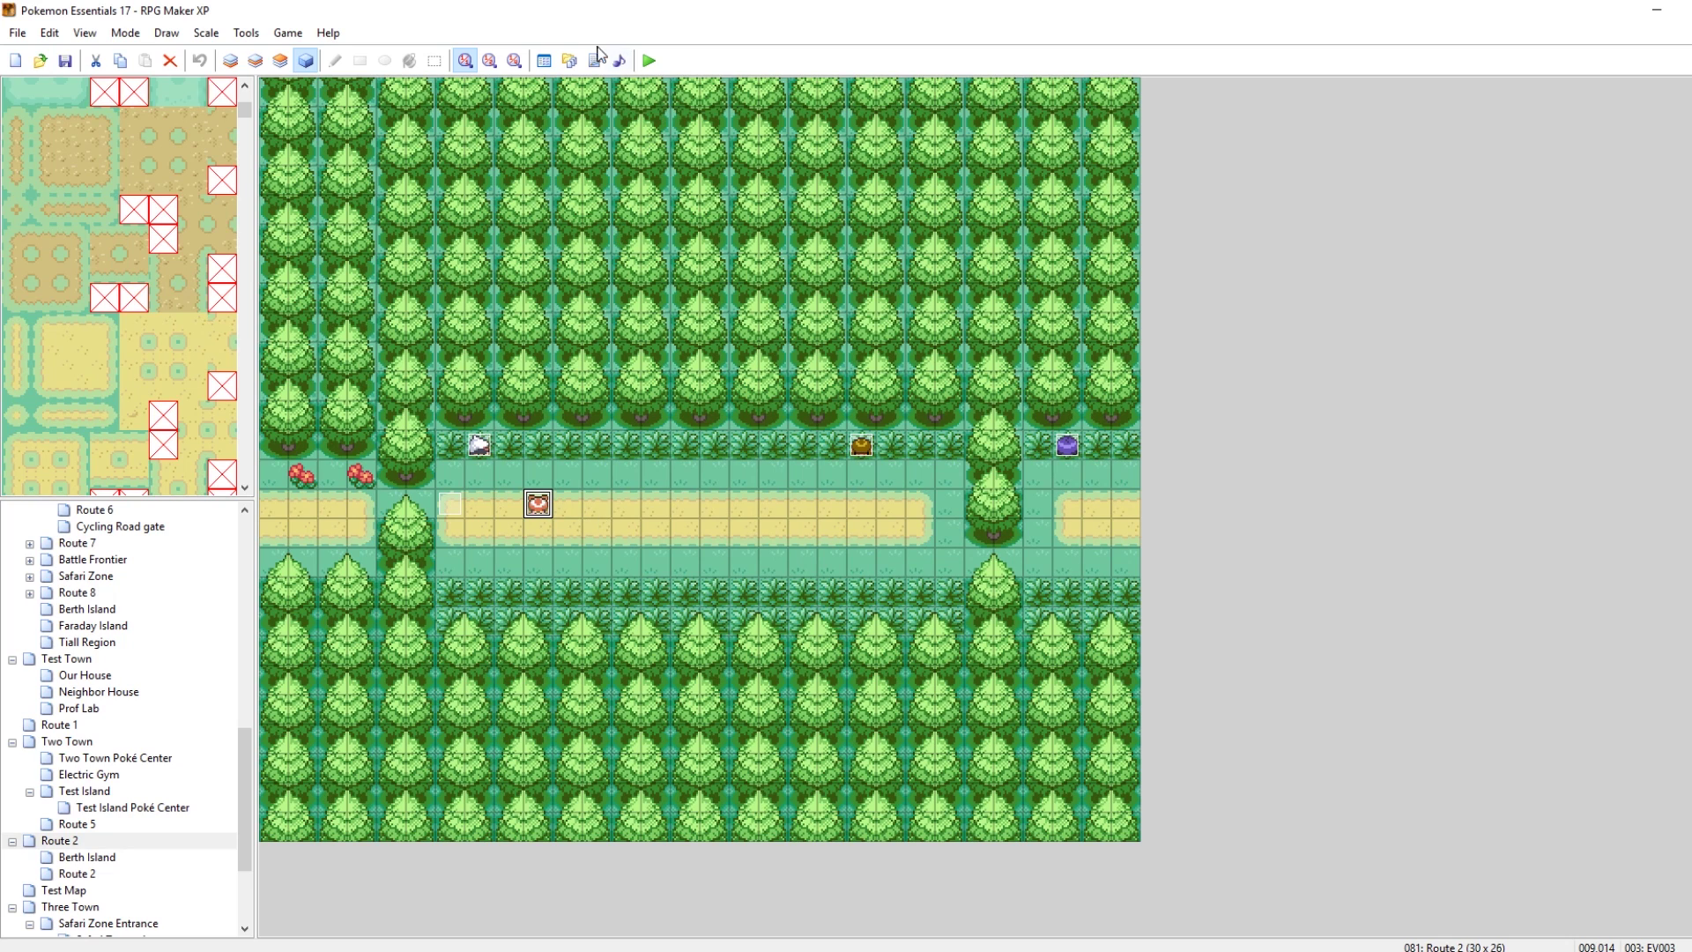
pyautogui.click(544, 60)
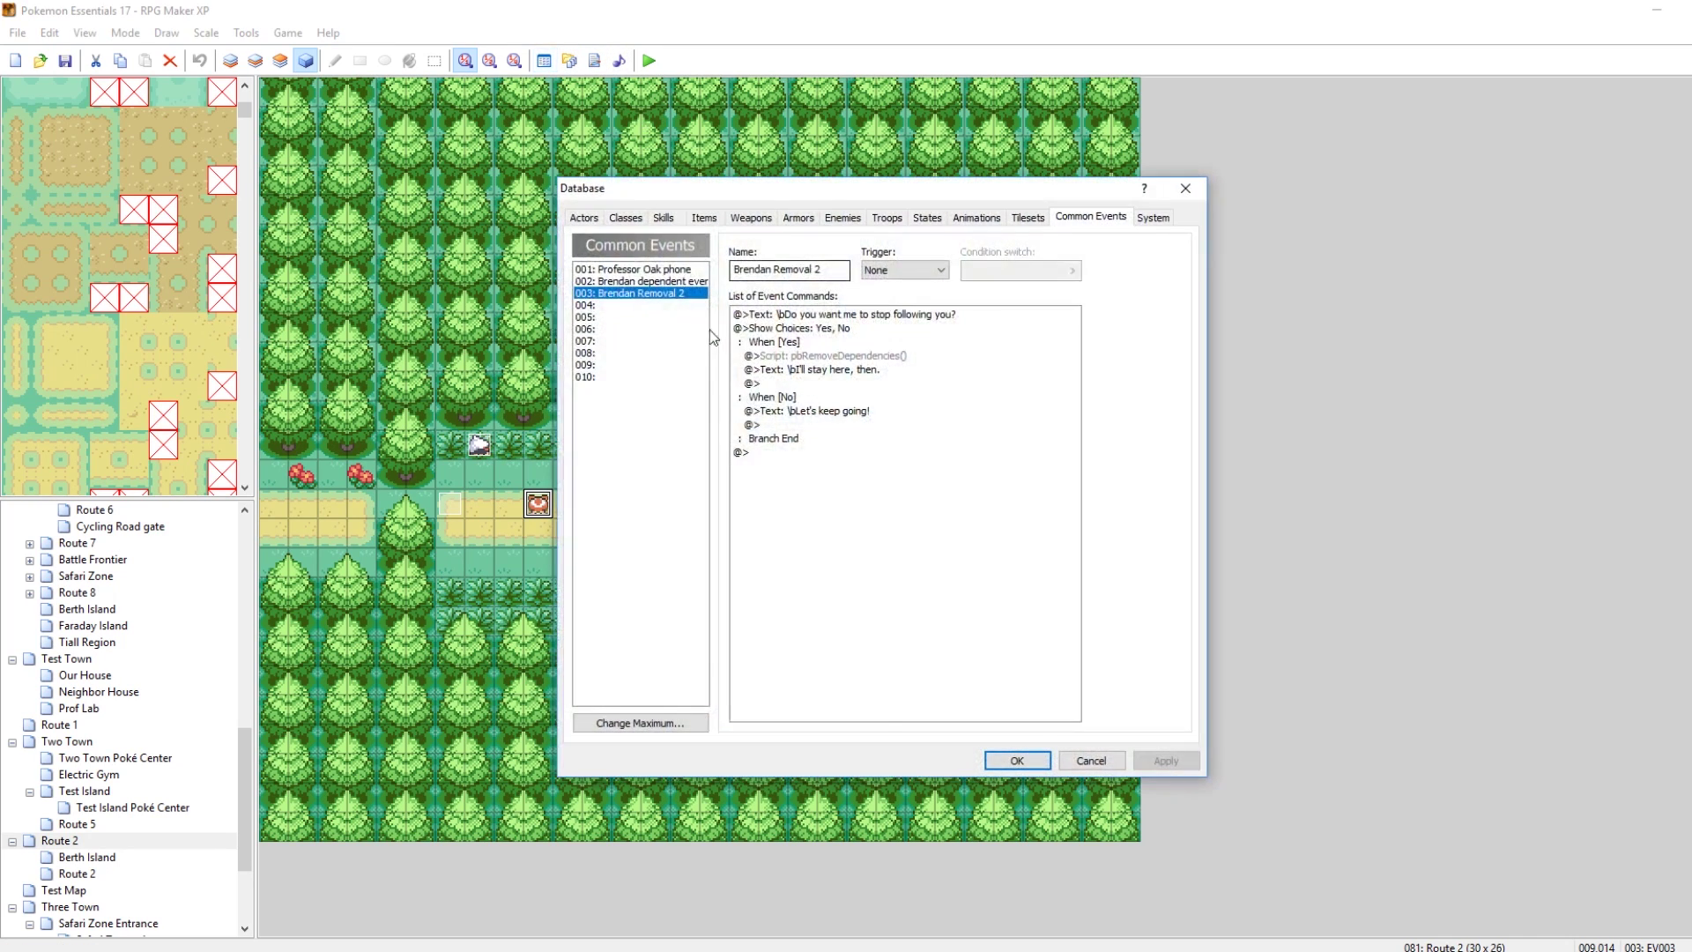
pyautogui.click(622, 305)
pyautogui.rightClick(786, 326)
pyautogui.click(827, 335)
pyautogui.click(835, 373)
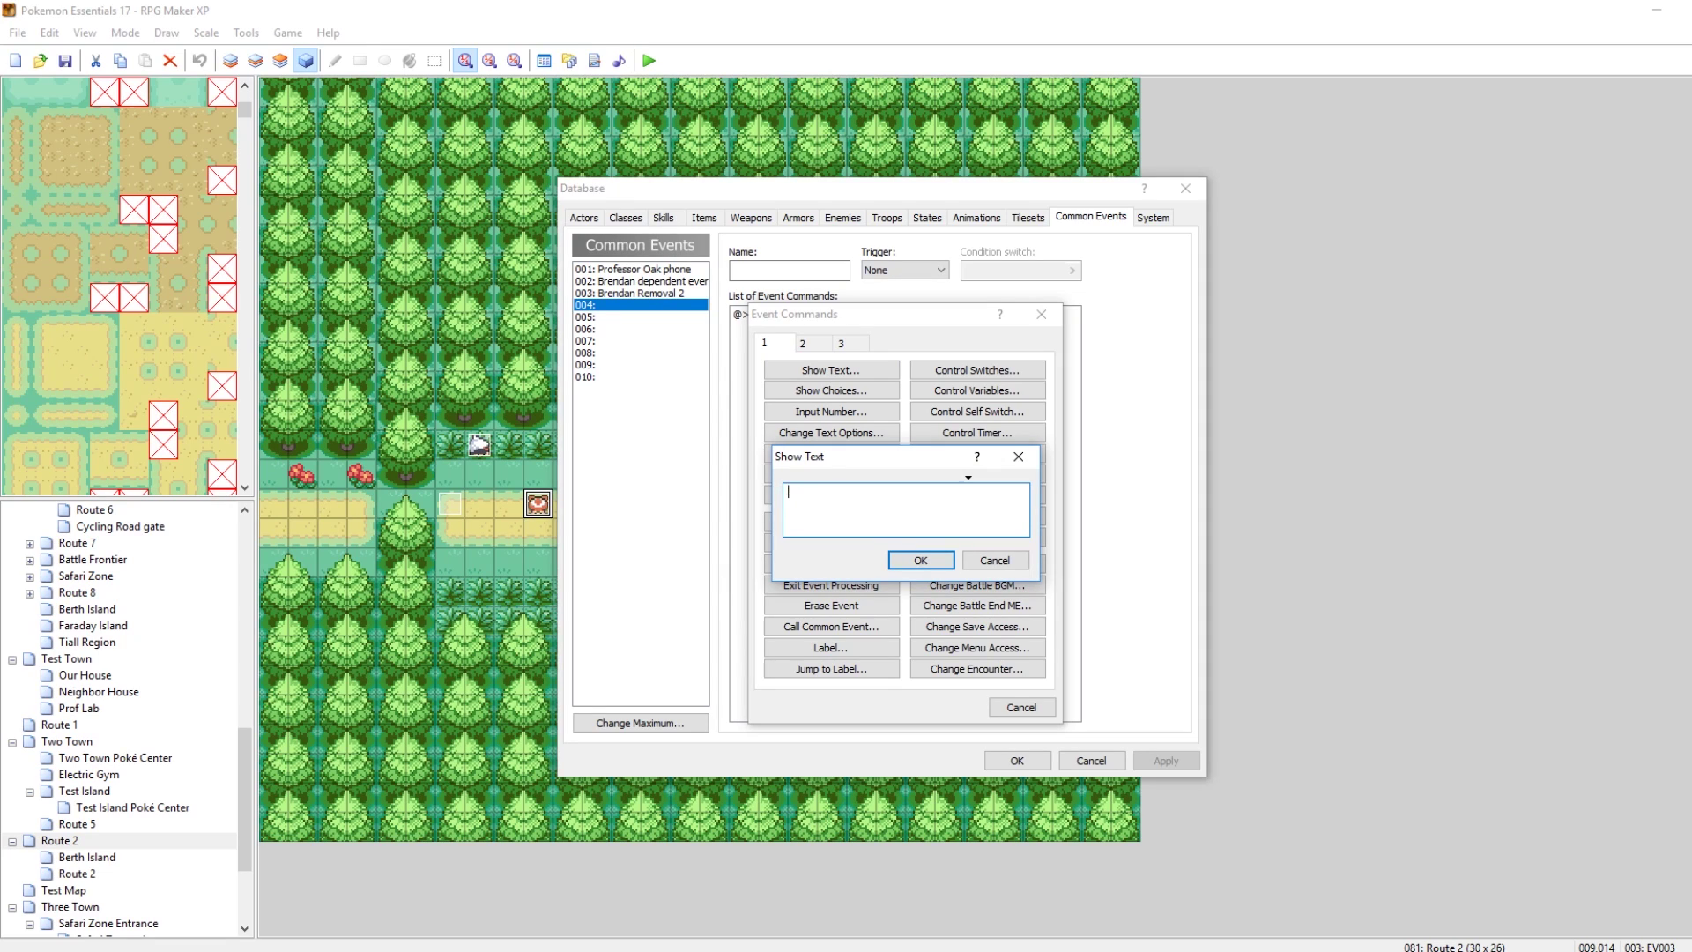
pyautogui.write('May')
pyautogui.write('hius')
pyautogui.write('!')
pyautogui.click(921, 560)
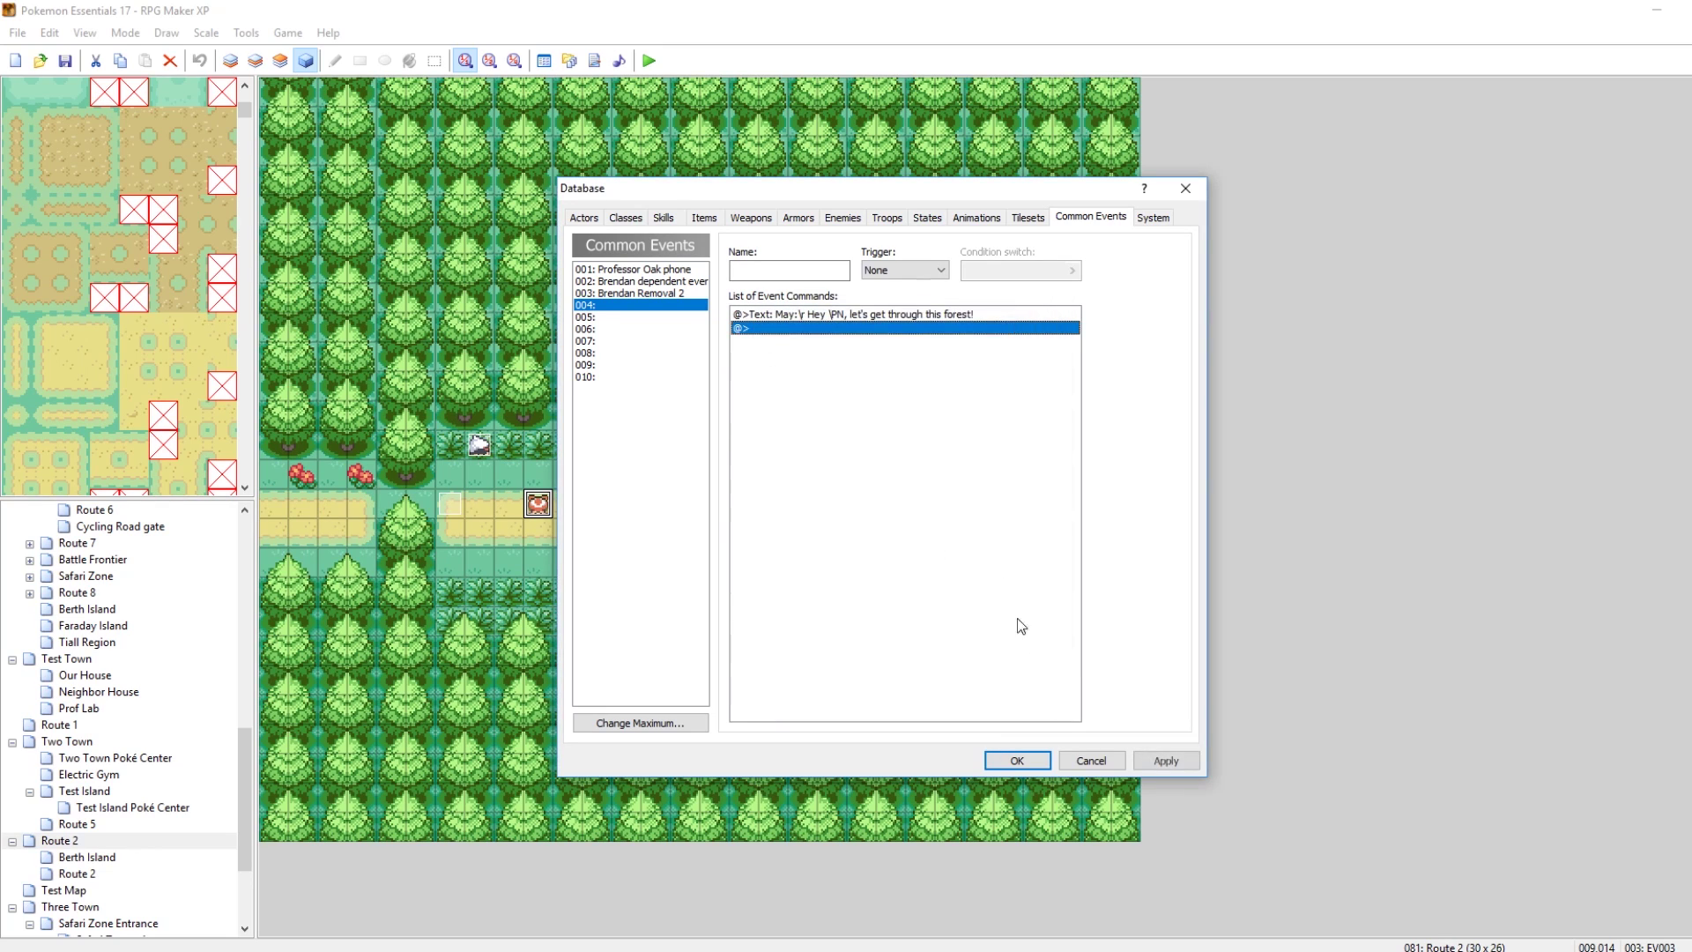
pyautogui.click(1166, 761)
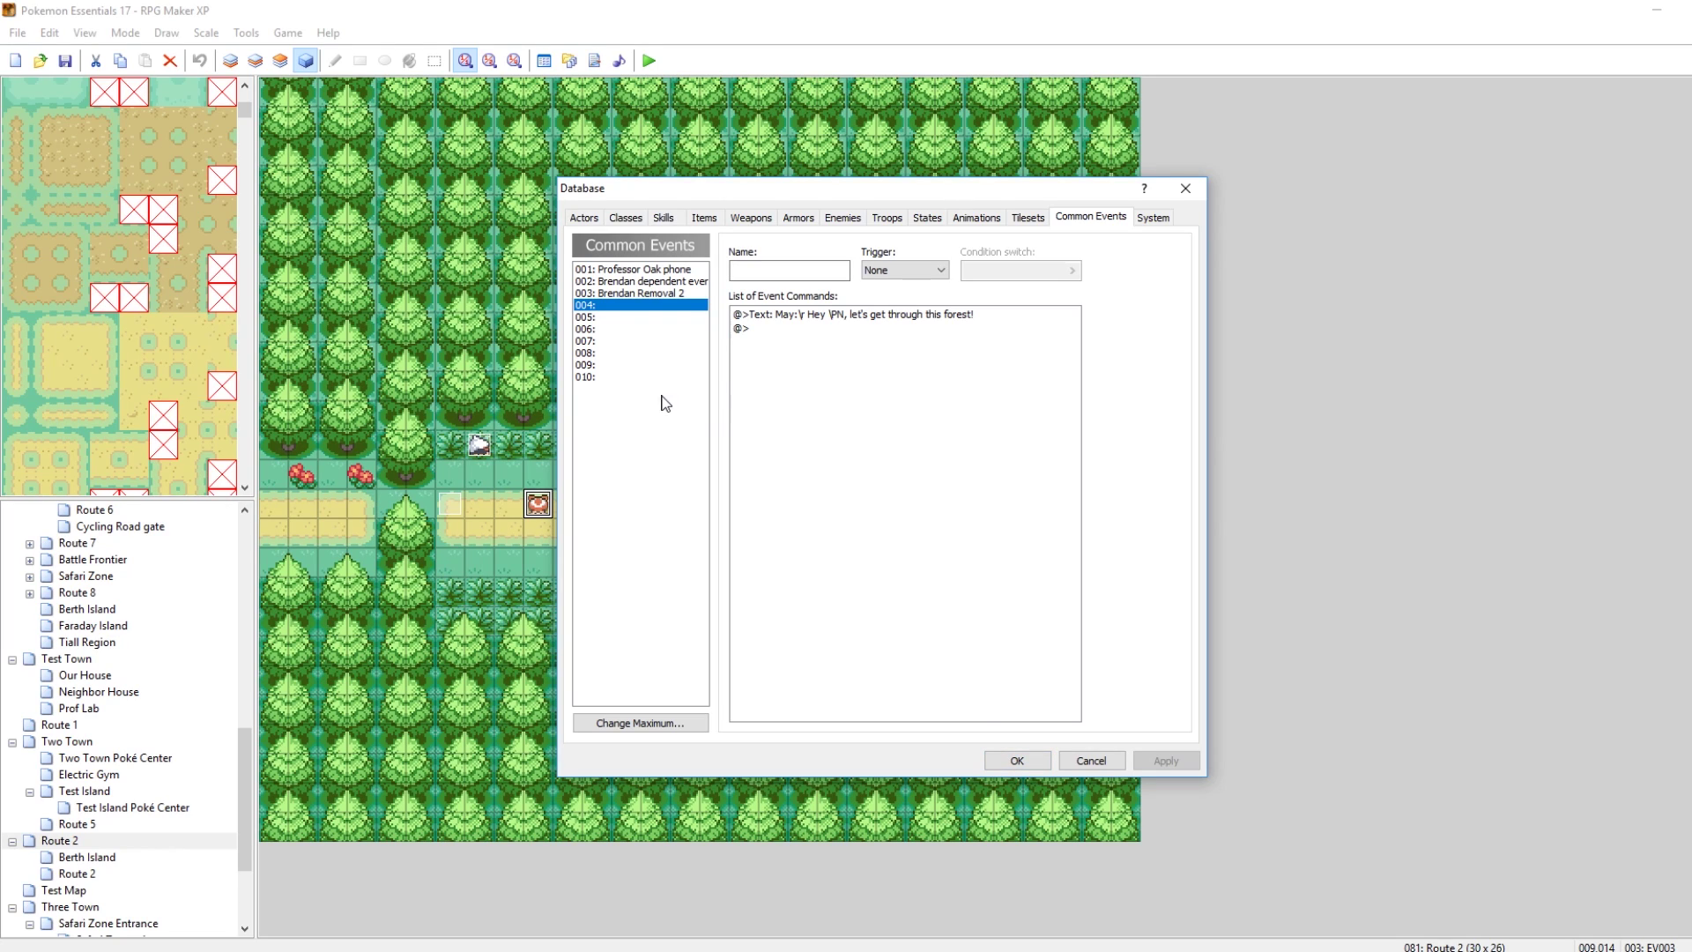
# Step: Name common event 004 "May" and apply the change
pyautogui.click(645, 296)
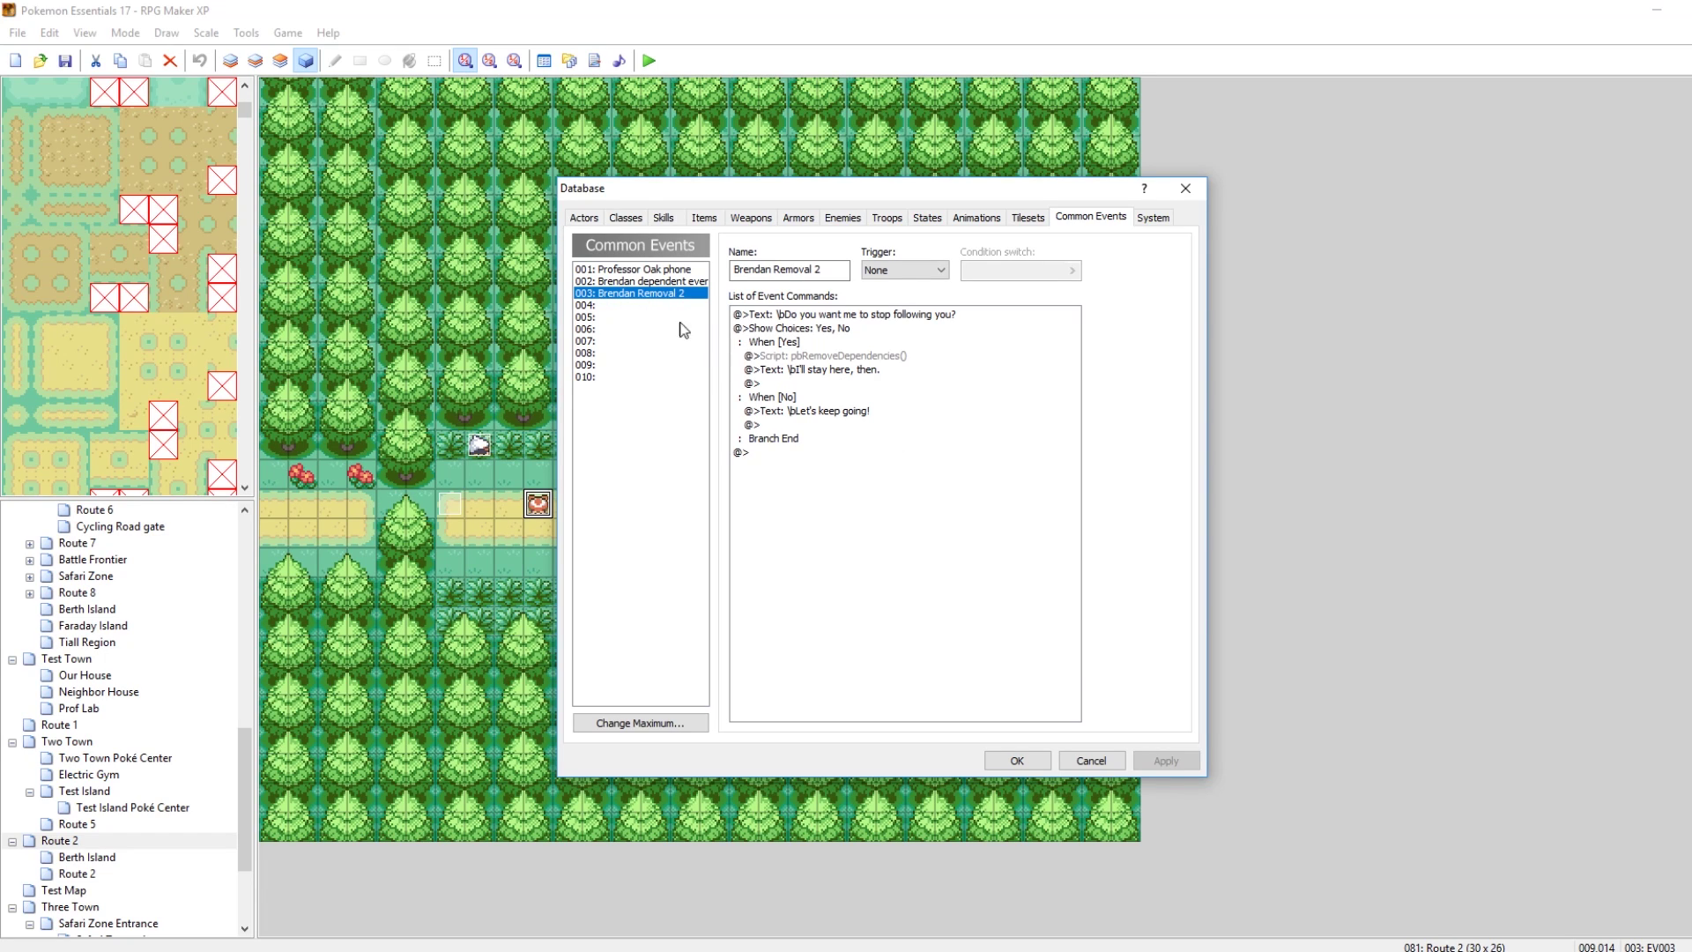
pyautogui.click(627, 306)
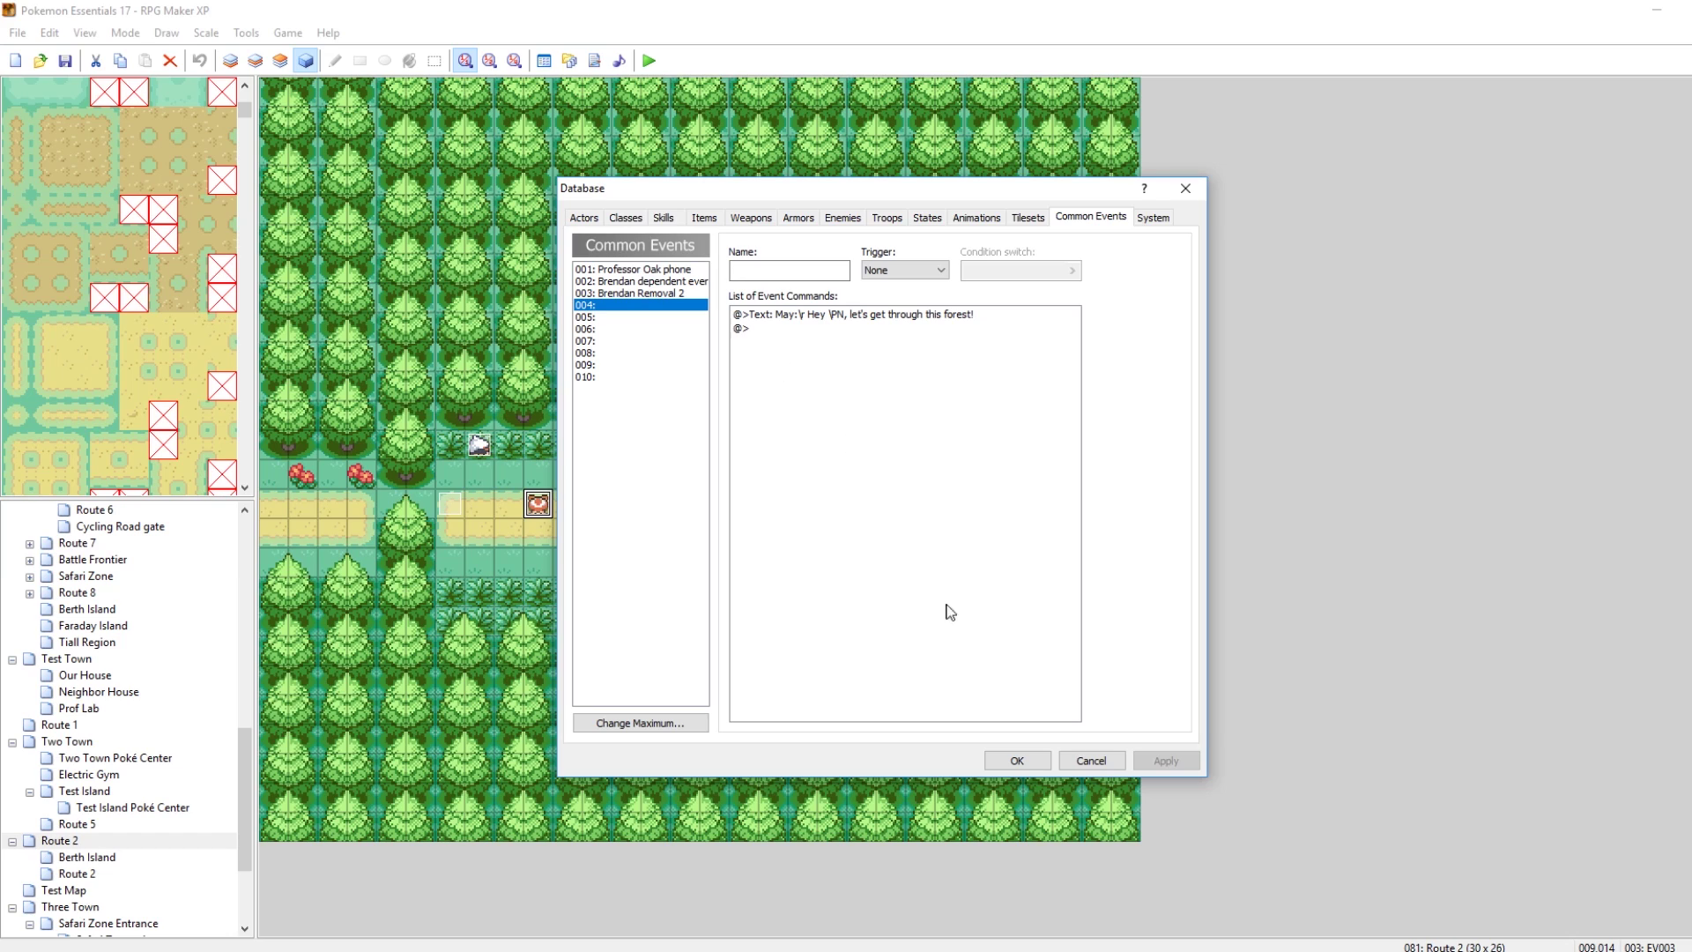
pyautogui.click(752, 273)
pyautogui.write('May')
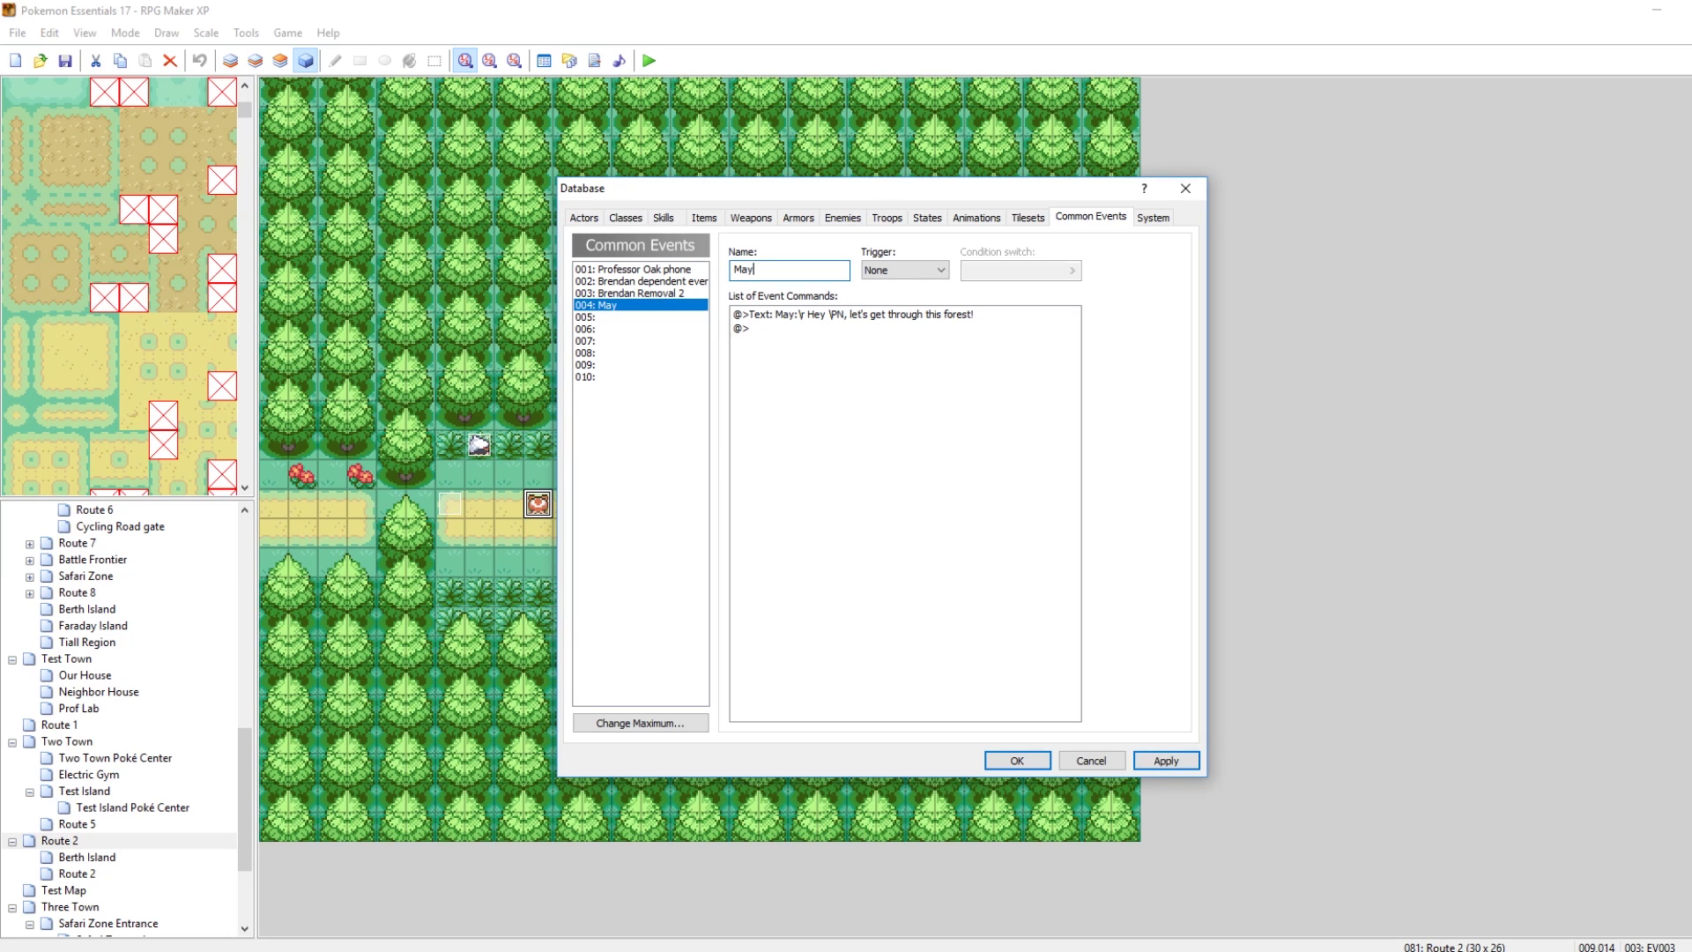
pyautogui.click(1166, 761)
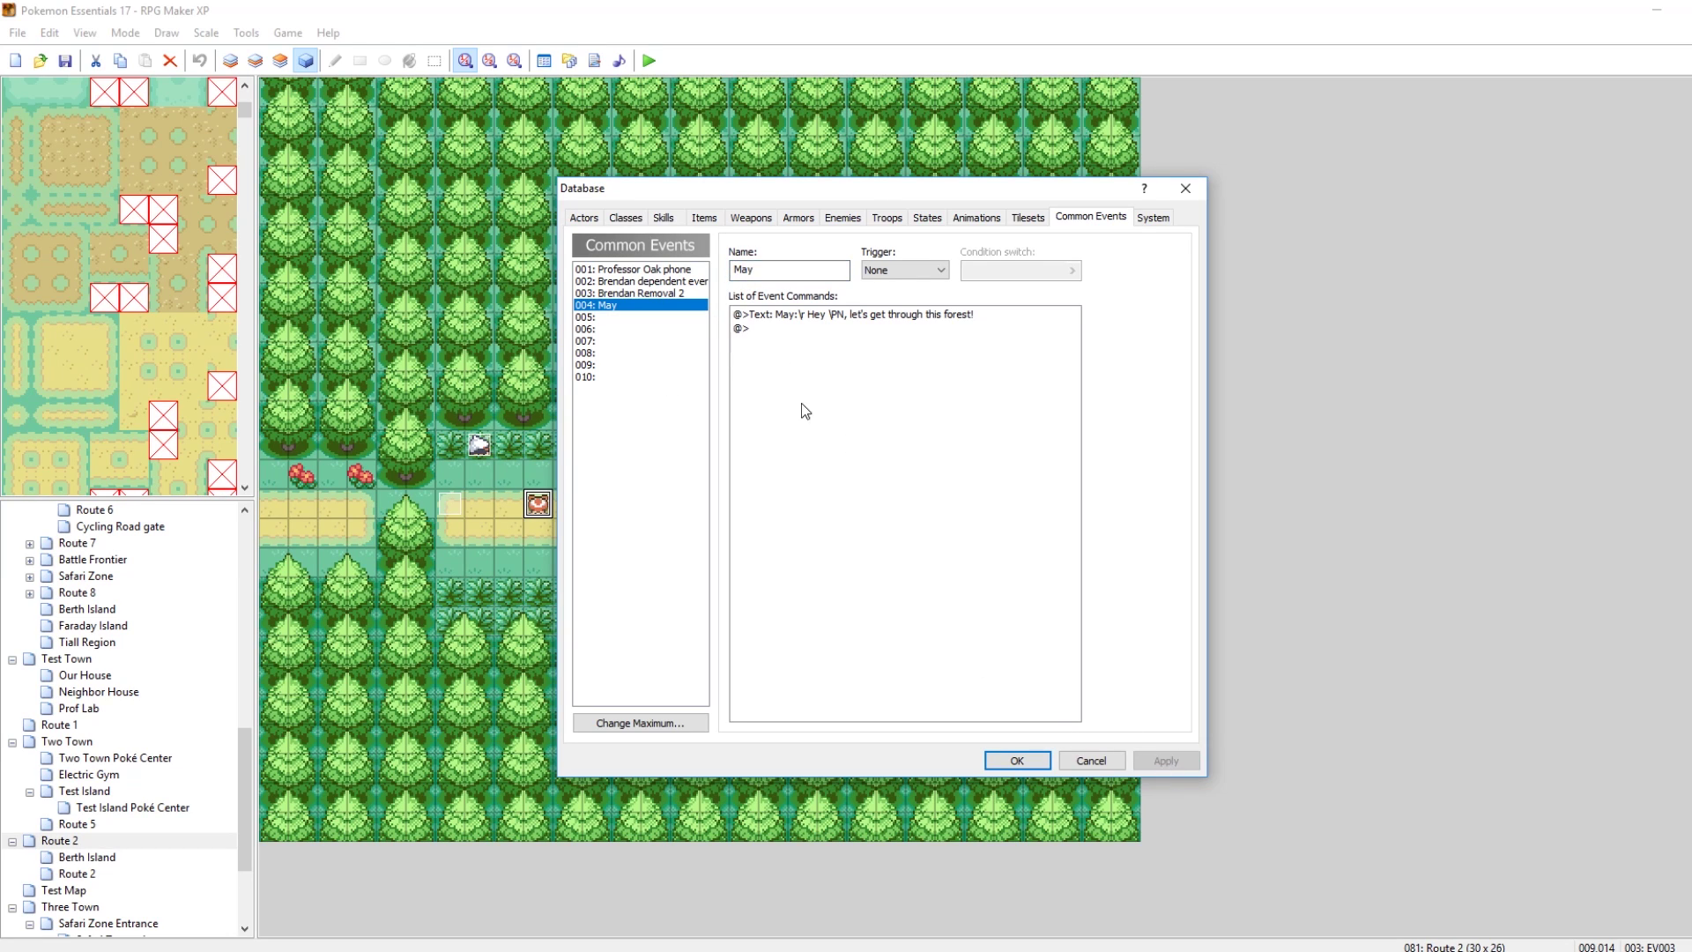
# Step: Review the two Brendan common events alongside the May event and close the database
pyautogui.click(656, 284)
pyautogui.click(656, 295)
pyautogui.click(621, 306)
pyautogui.click(656, 293)
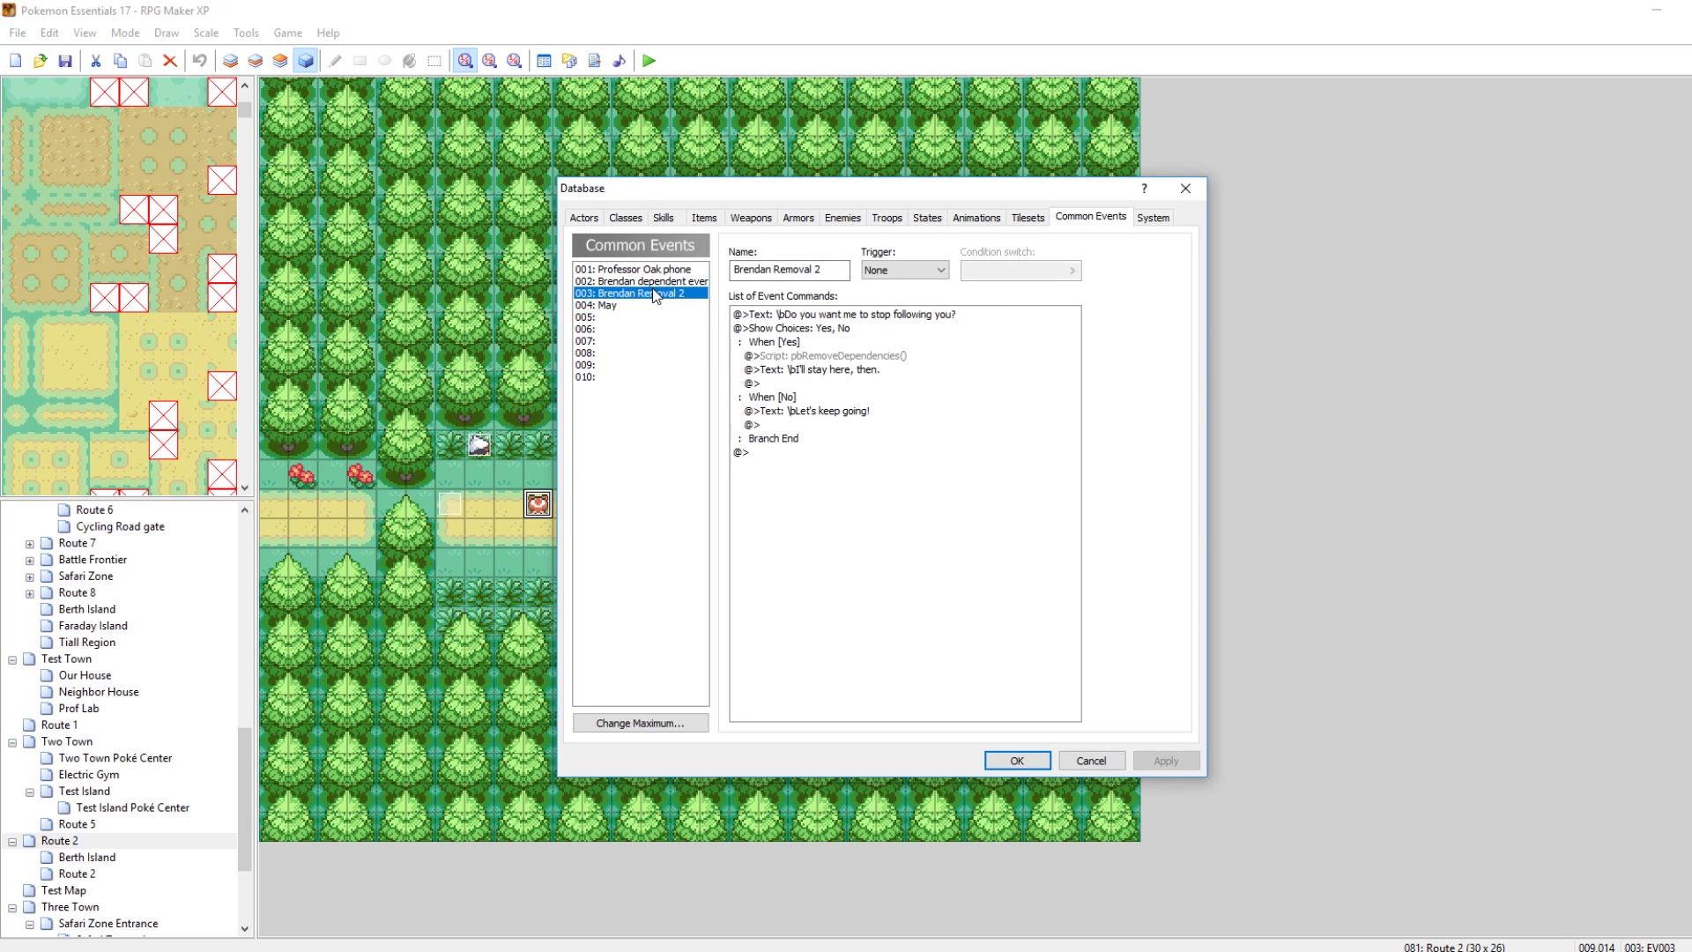
pyautogui.click(1091, 760)
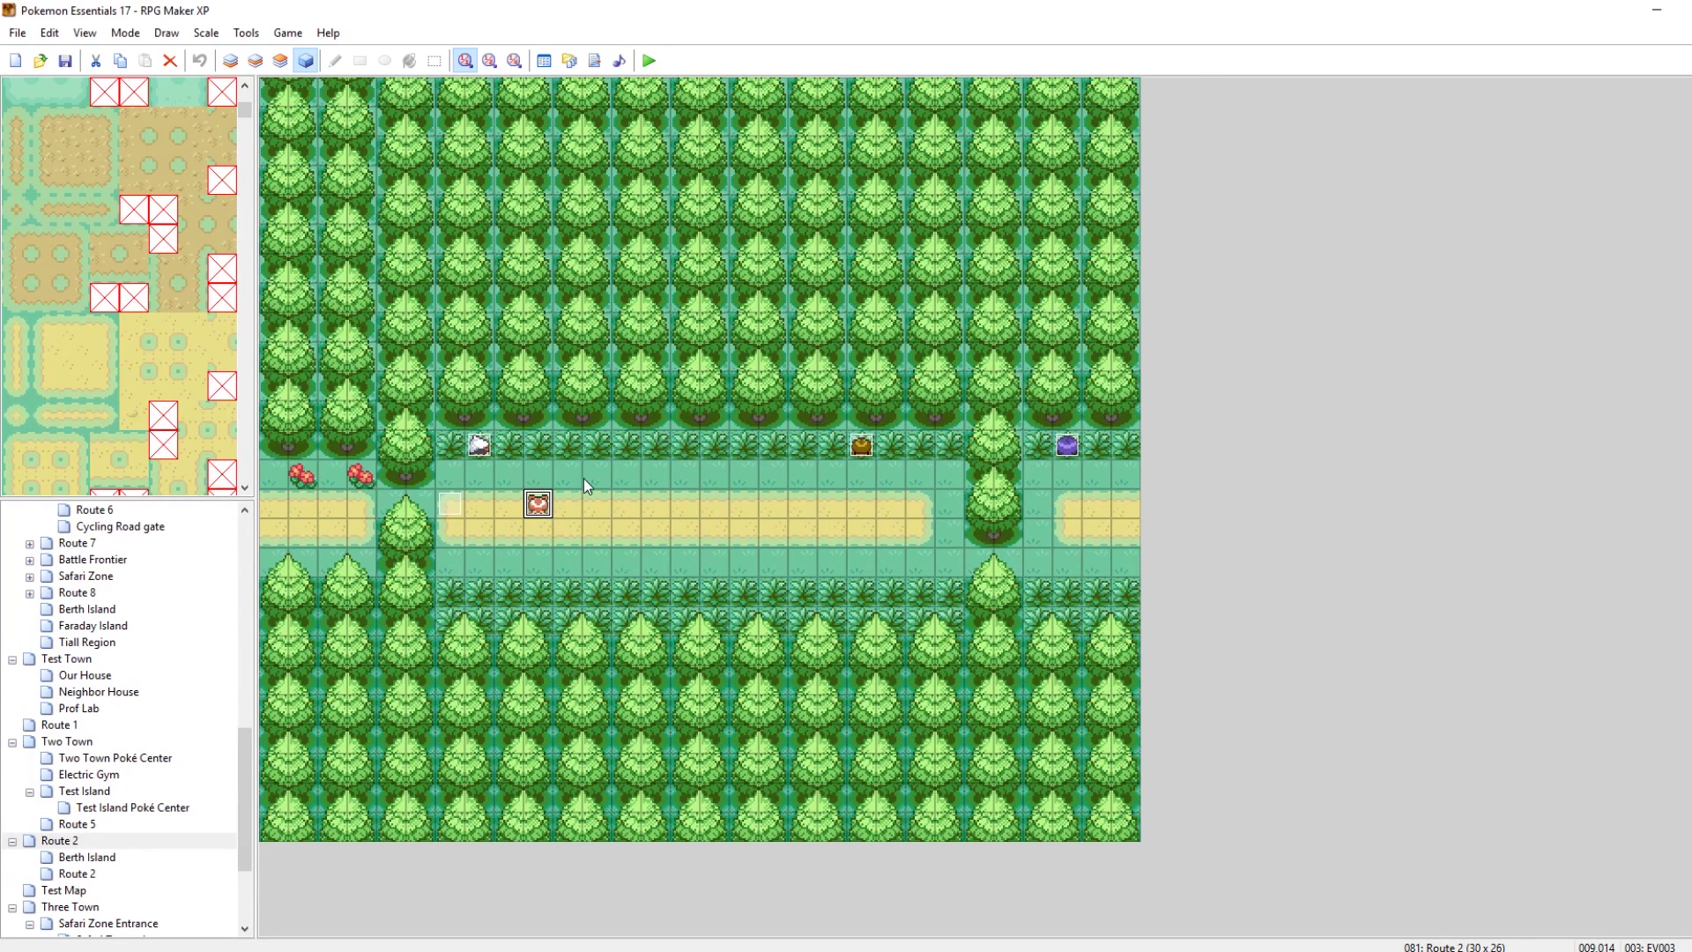